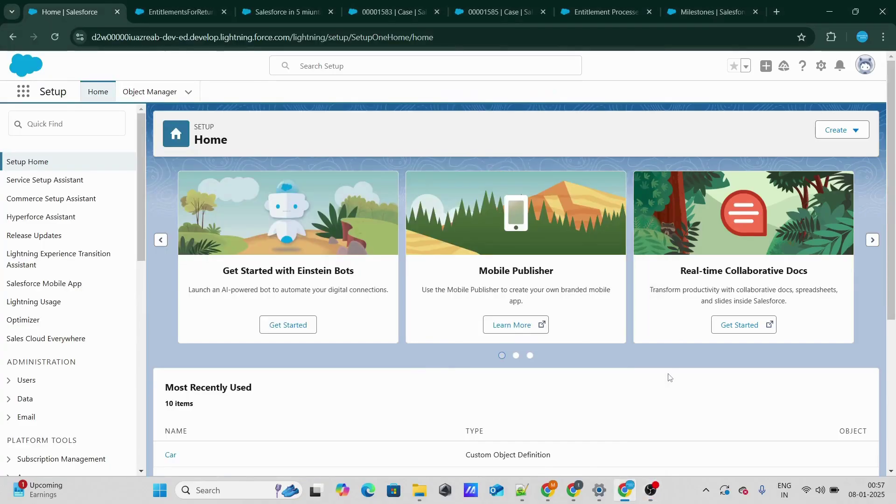
Step: Check in Entitlement Settings that Enable Entitlement Management is already turned on
click(35, 122)
text(Entit)
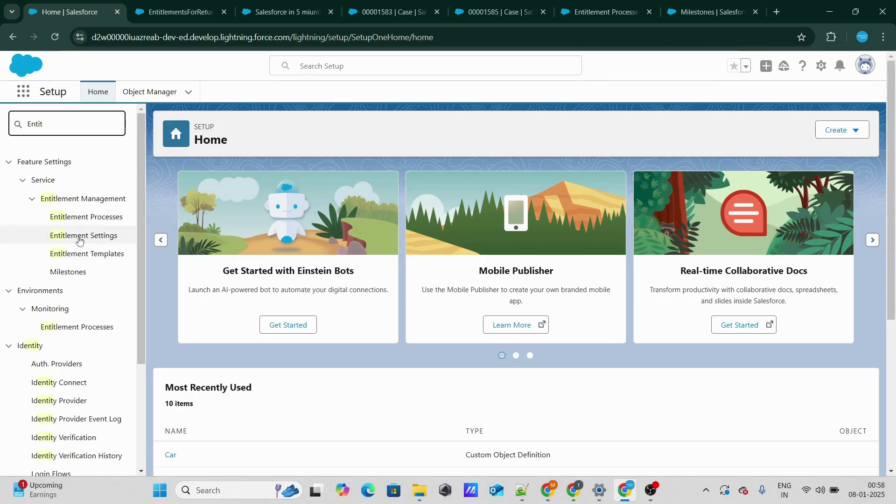
click(84, 236)
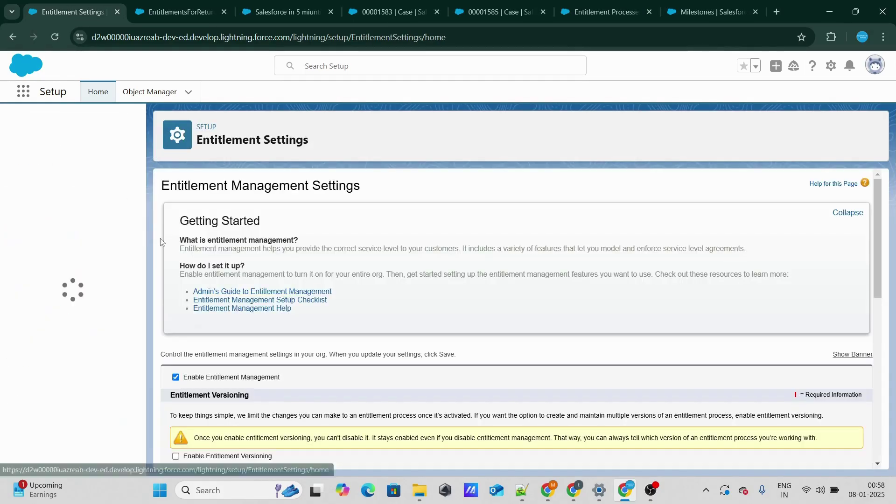
scroll(210, 213, down, 4)
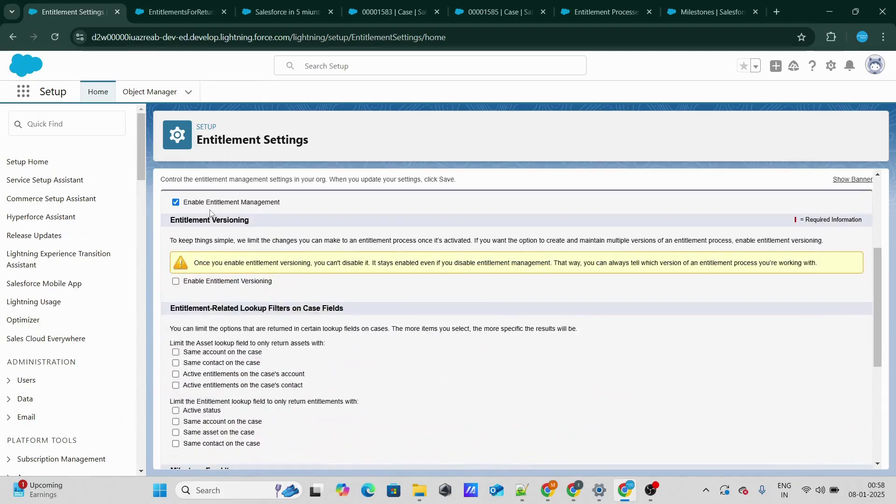
scroll(210, 214, up, 4)
Step: Go to the Entitlement Processes list showing the MyTest and Standard Case processes
click(82, 112)
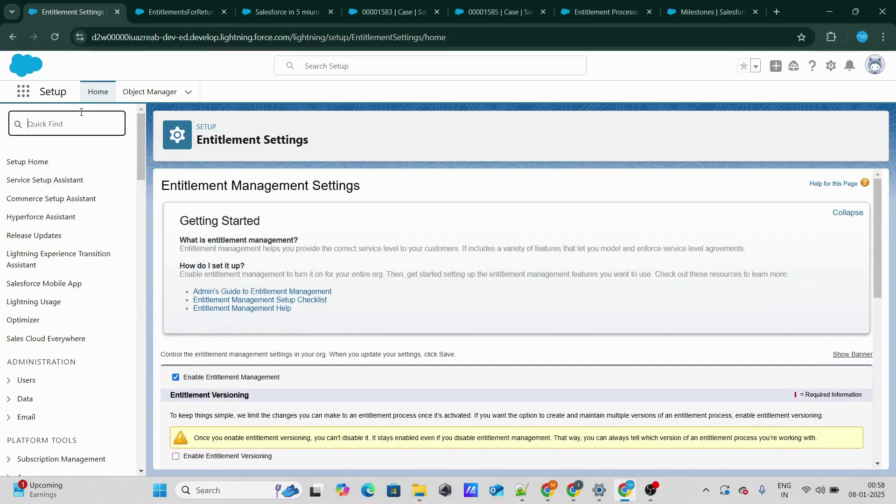
text(Entitl)
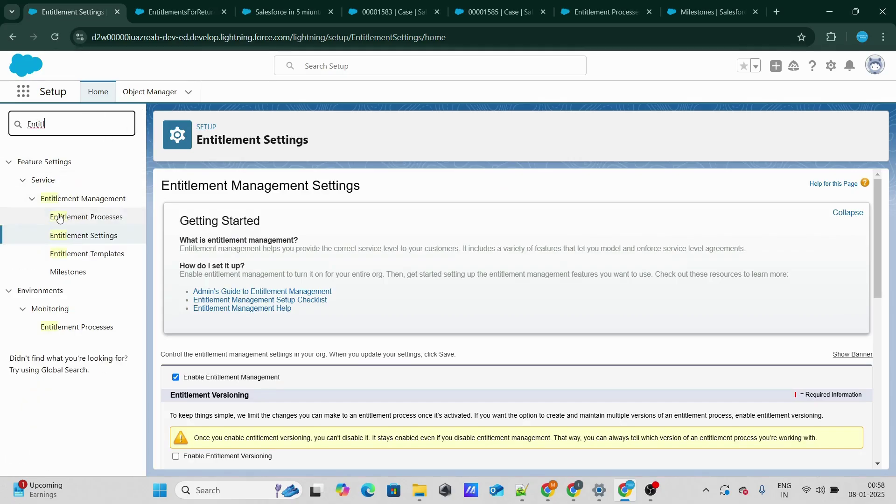
click(59, 218)
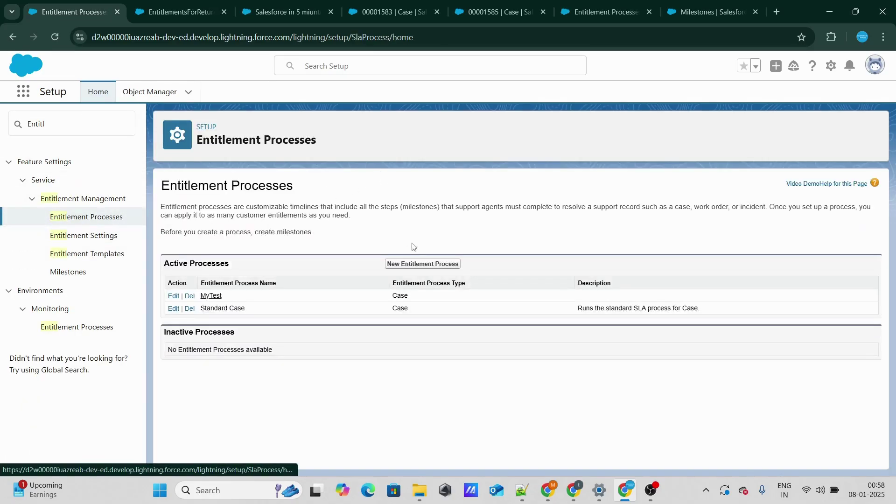
Step: Start a new Case entitlement process and open Object Manager in a second browser tab
click(419, 264)
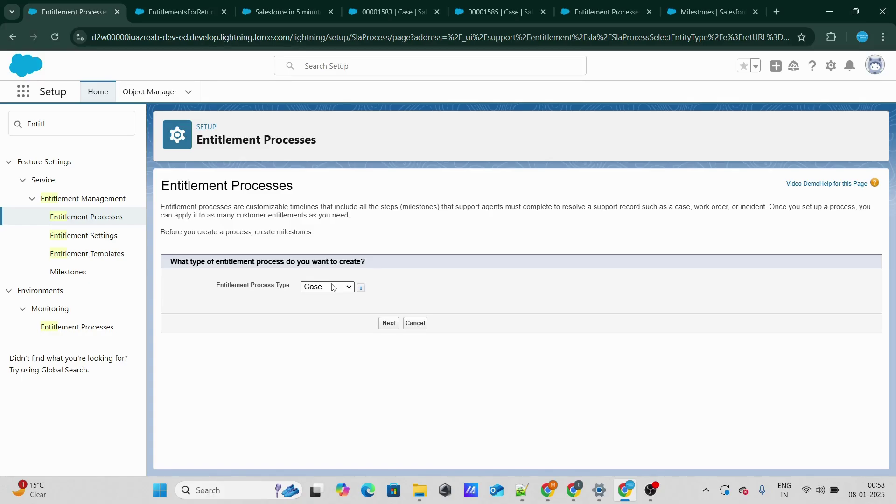
right_click(140, 92)
click(173, 104)
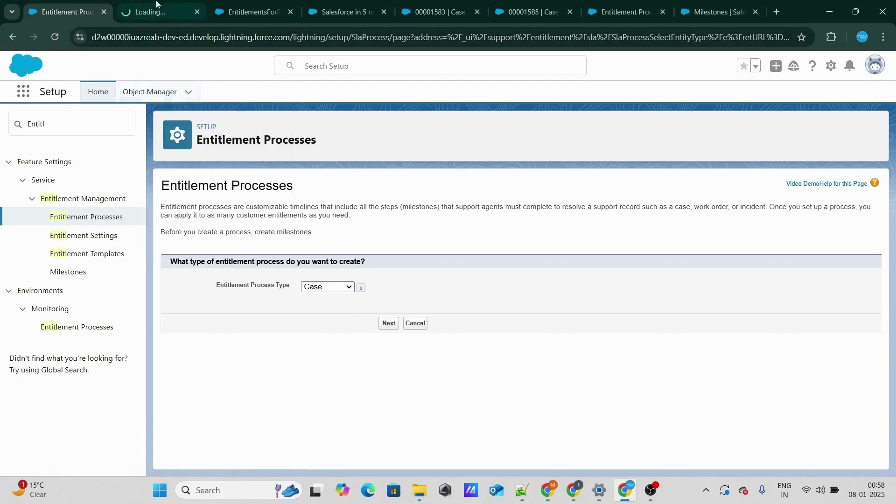
click(157, 4)
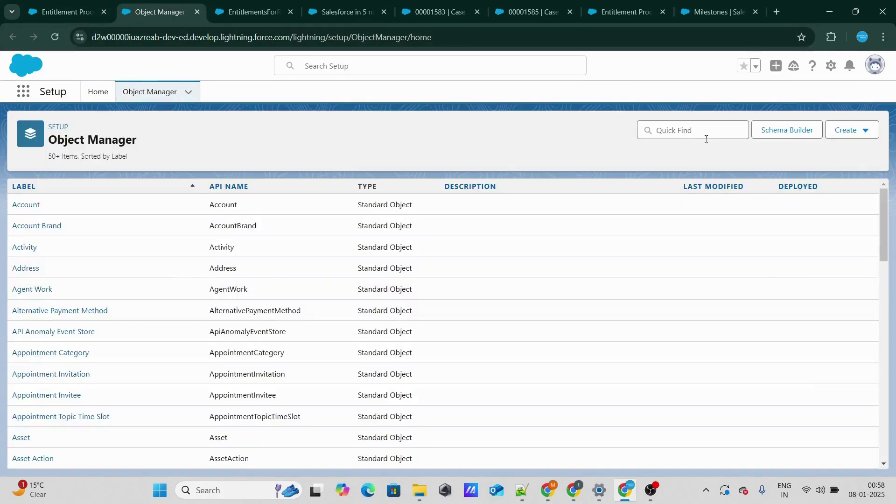
Step: Confirm the Case field isPrimeMember is a checkbox, then return to the new-process tab
click(701, 135)
text(Case)
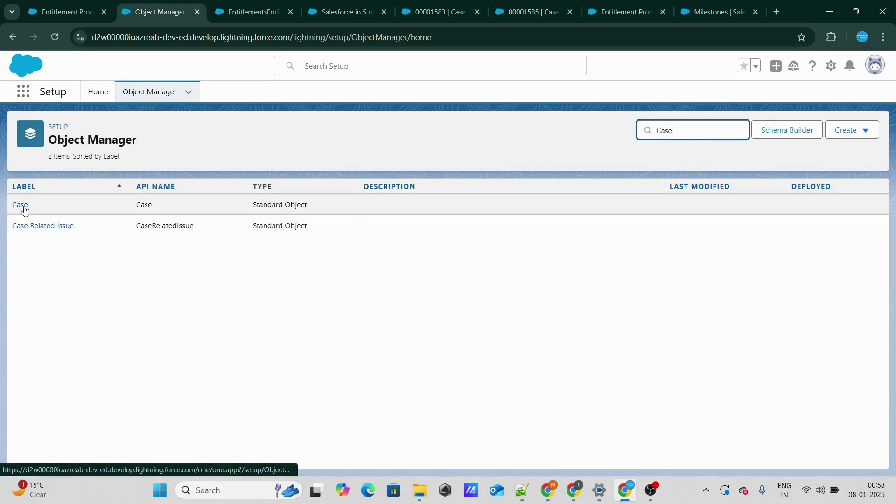
click(21, 206)
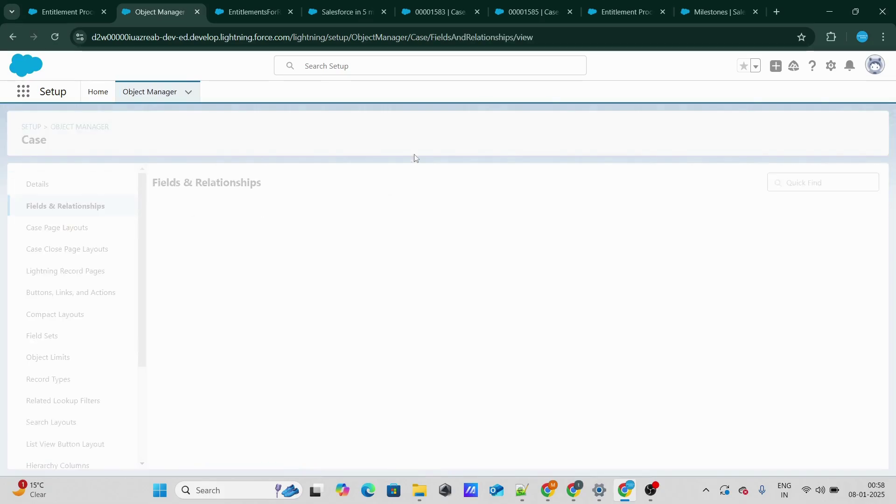
click(512, 183)
text(prime)
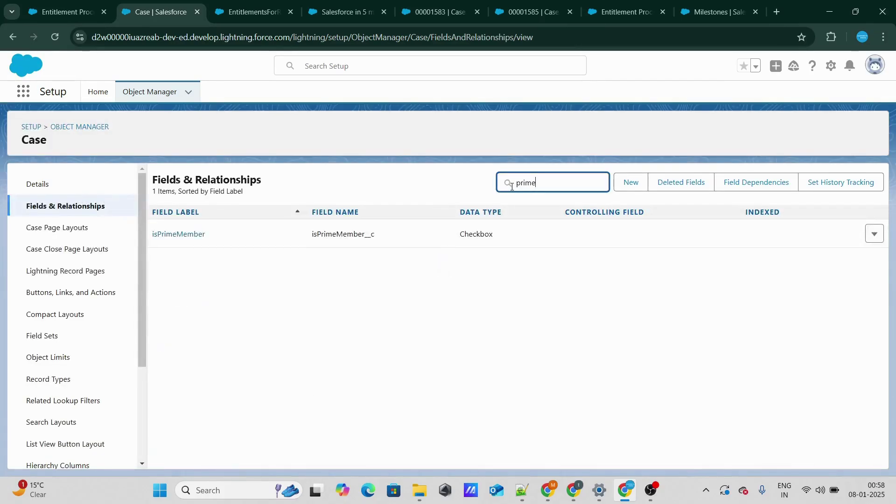
click(288, 174)
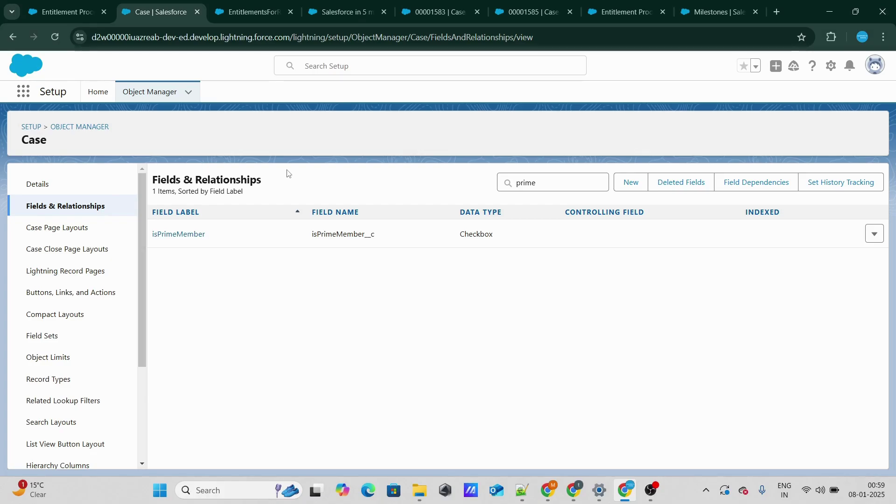
click(45, 5)
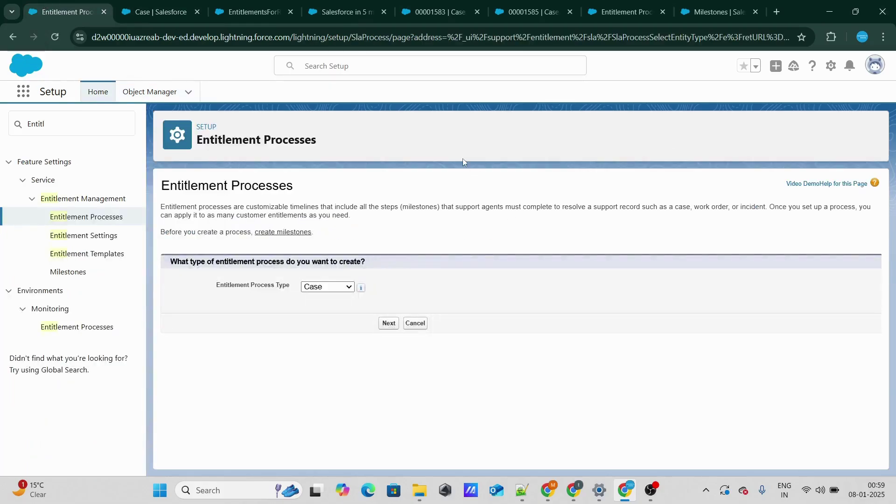
Step: Save an active Case process 'Return and Deliver', entering on case creation and exiting when closed
click(391, 325)
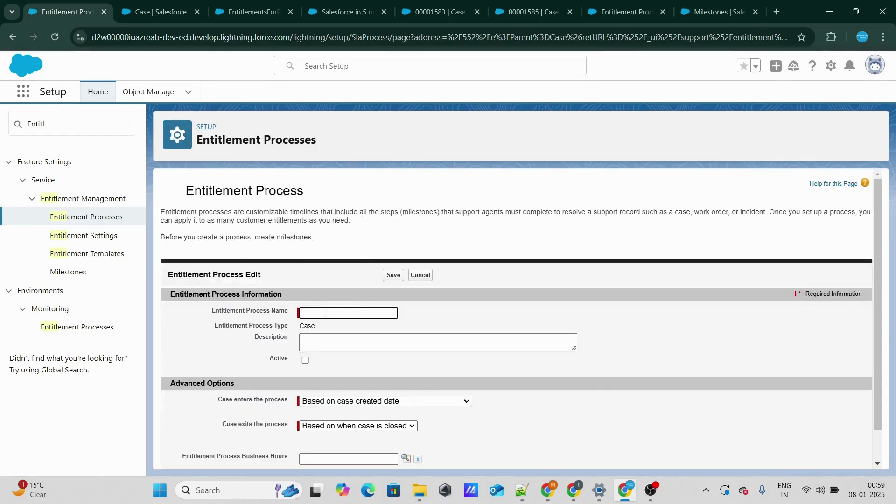
text(Return)
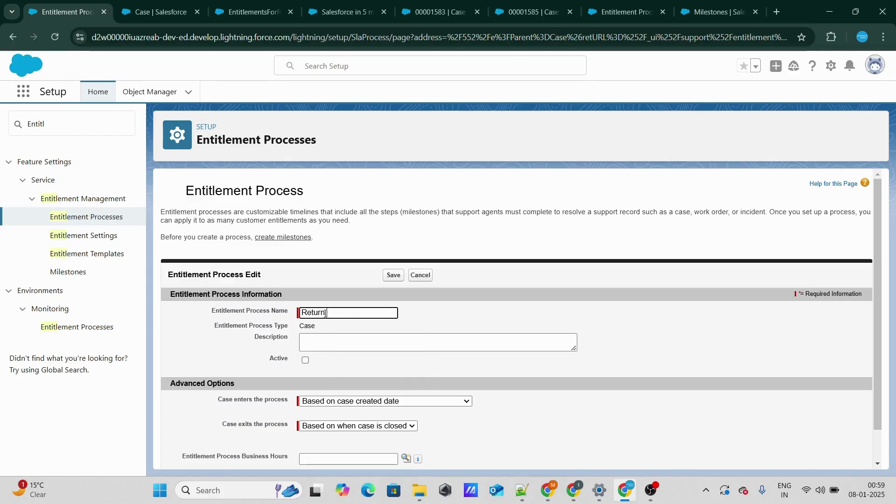
text( and Deliver)
click(435, 332)
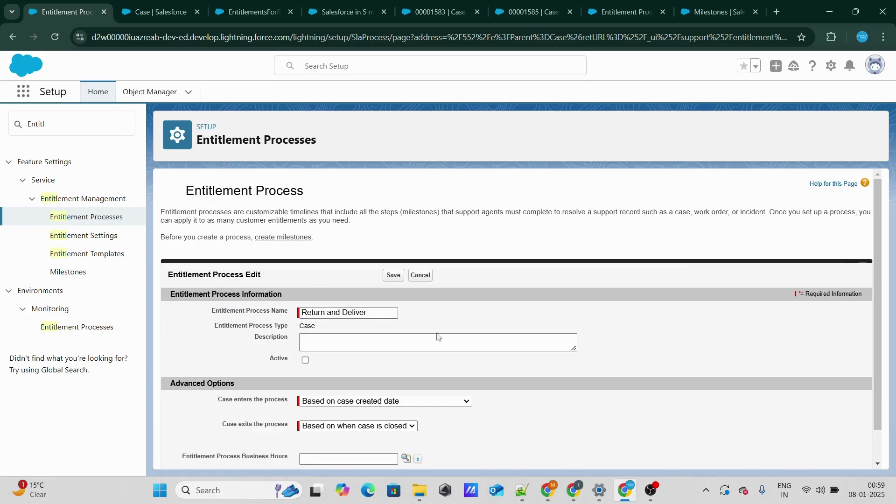
click(305, 360)
scroll(327, 366, down, 1)
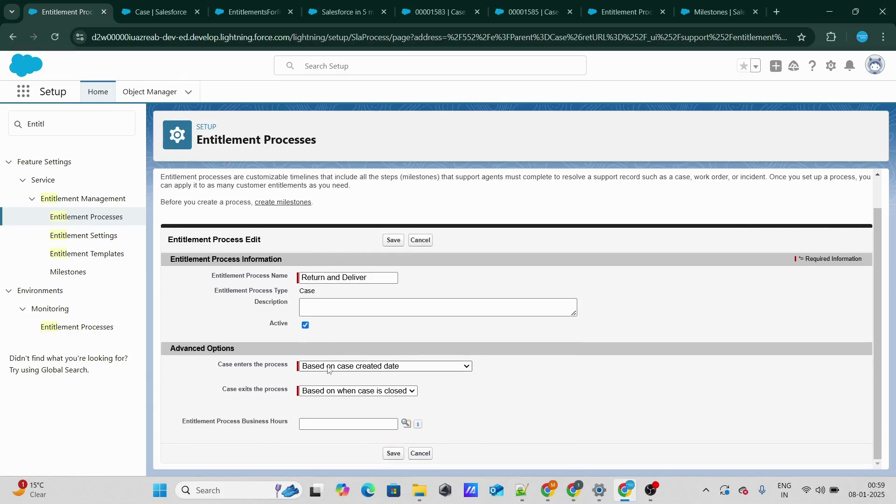
click(367, 367)
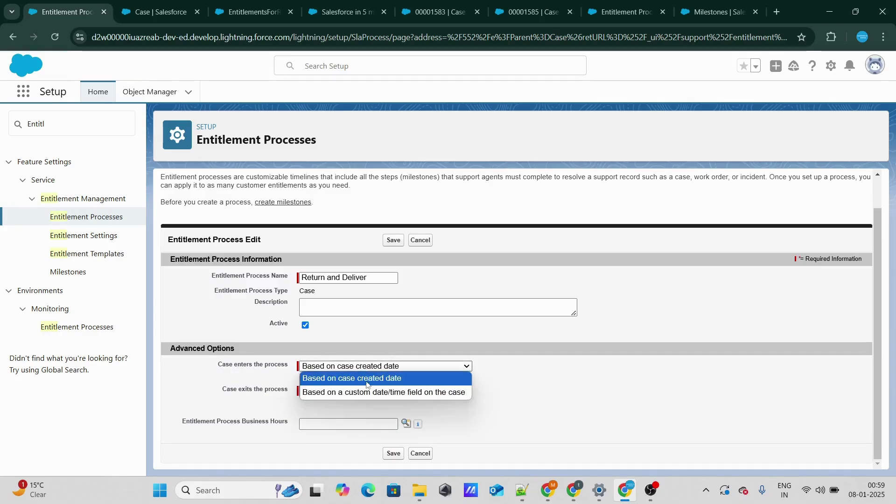
click(369, 392)
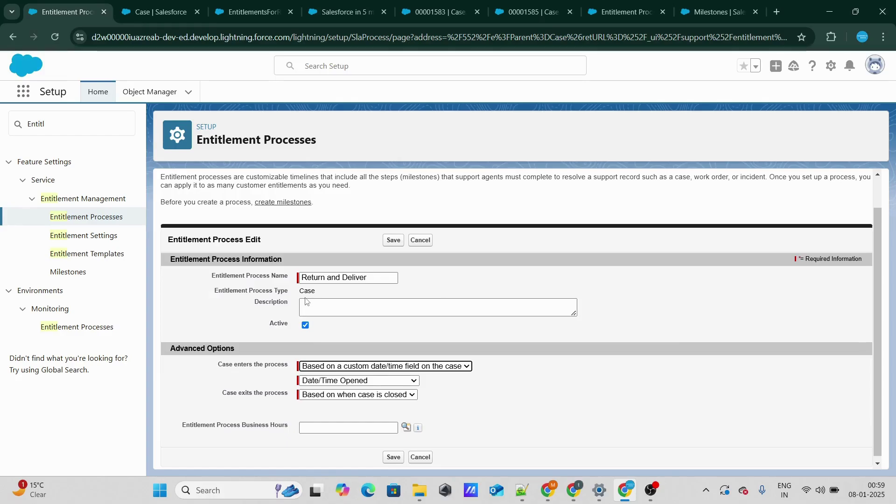
drag(203, 387, 335, 403)
click(397, 396)
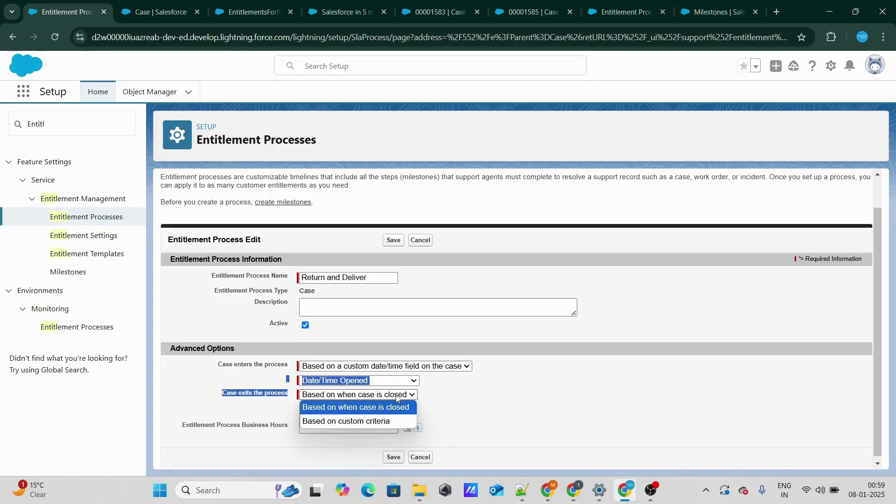
click(501, 420)
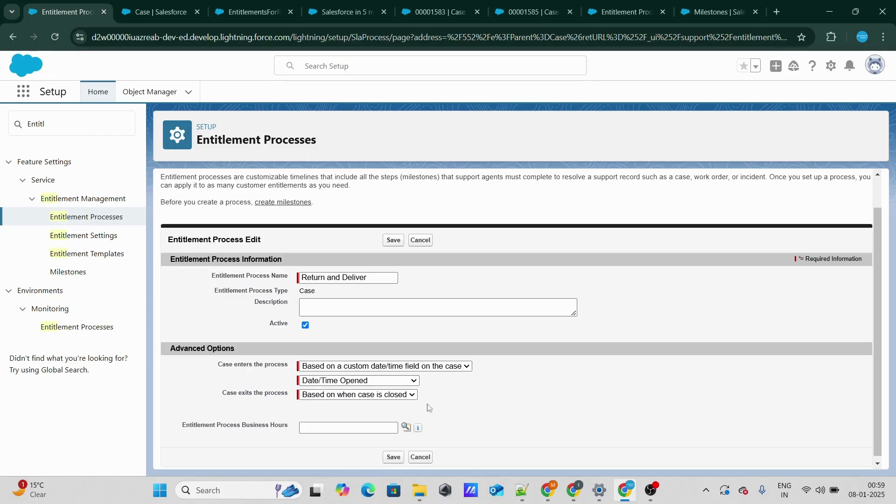
click(391, 240)
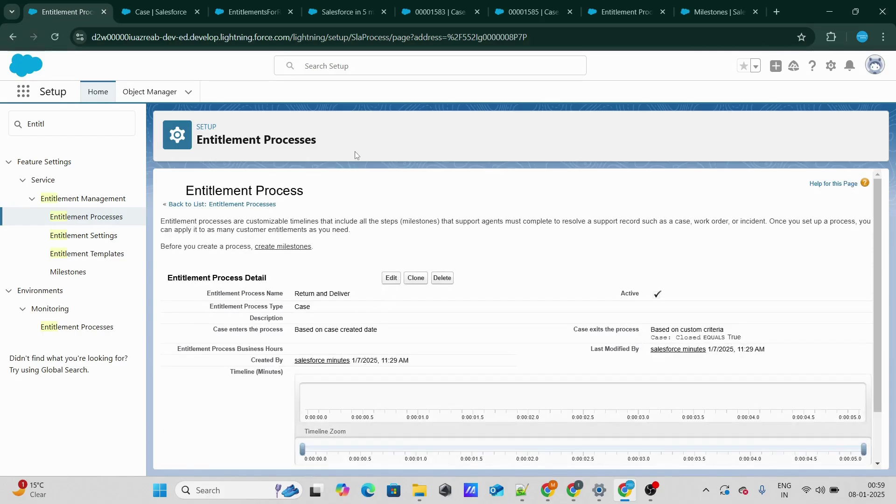
Step: Open the Milestones setup page in a new browser tab beside the first one
scroll(326, 327, down, 2)
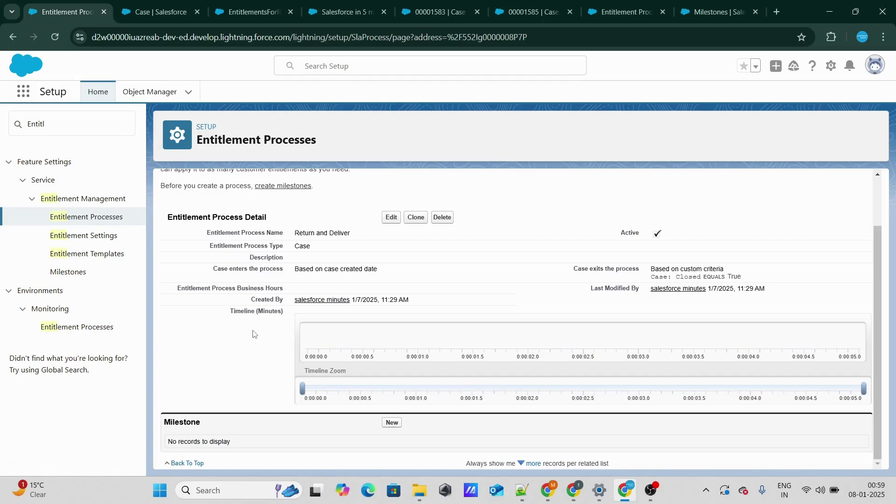
click(65, 123)
key(ctrl+a)
key(BackSpace)
text(Mi)
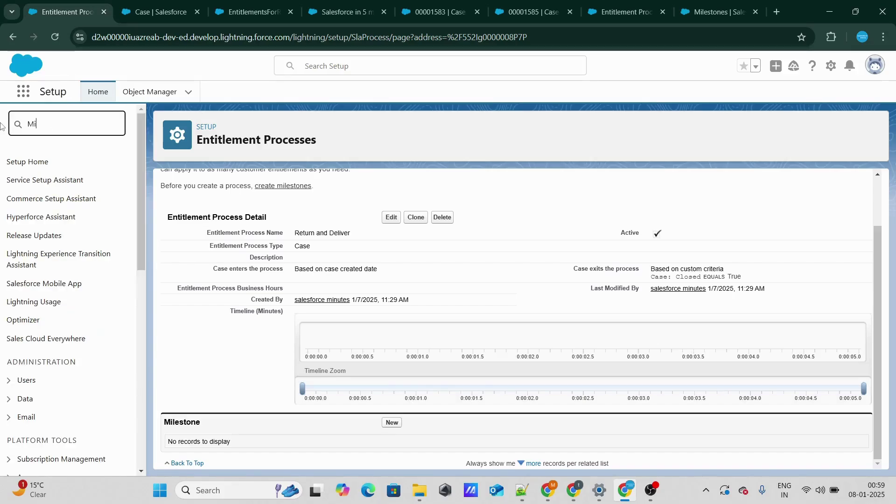
text(les)
right_click(57, 216)
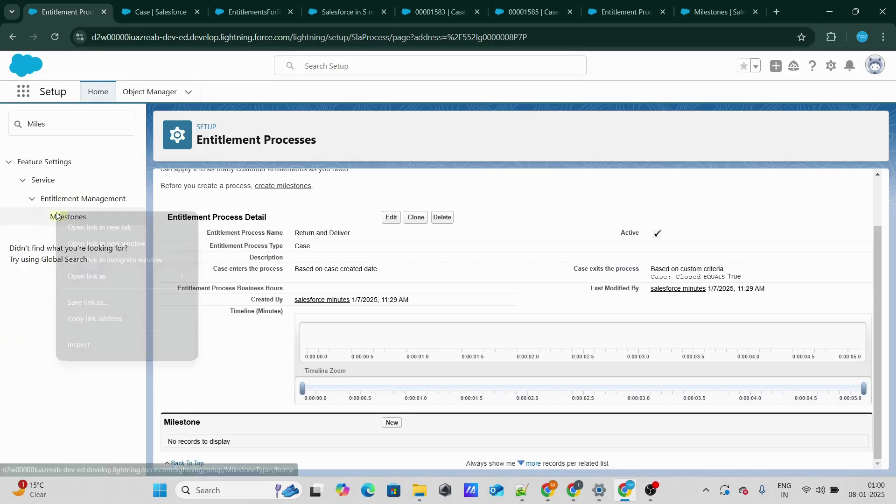
click(75, 226)
click(191, 2)
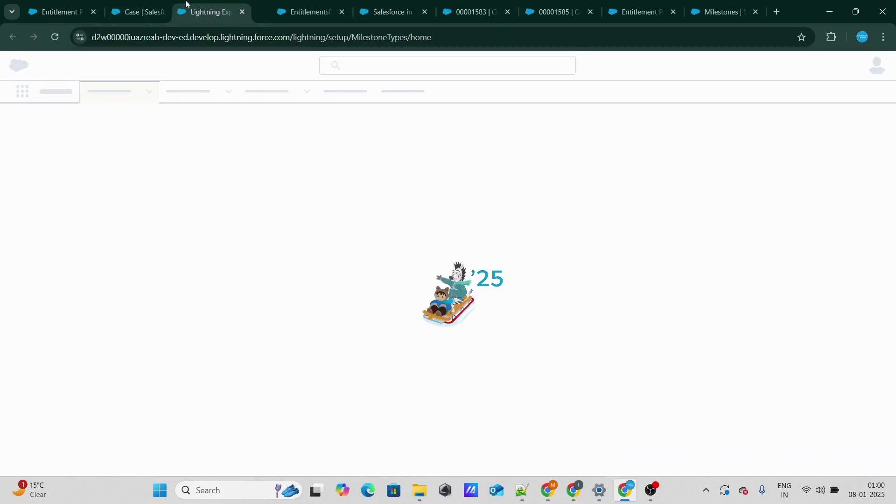
drag(190, 2, 142, 1)
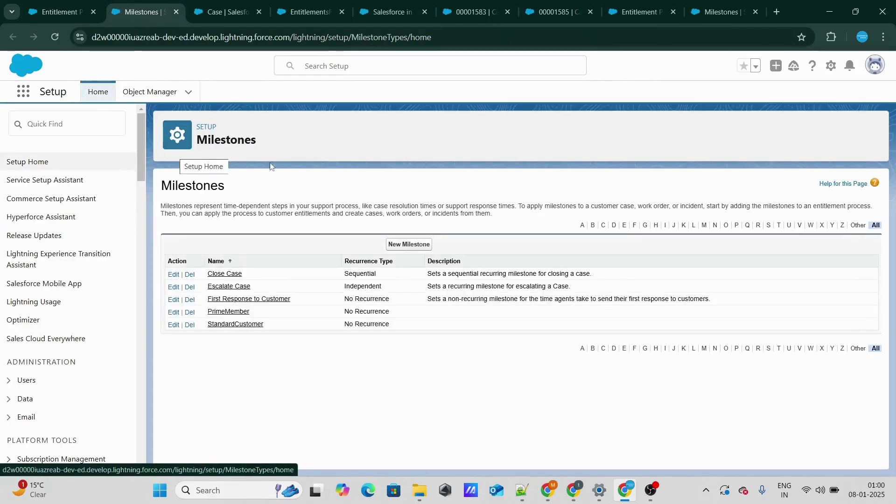
Step: Review the PrimeMember and StandardCustomer milestone details, then begin editing PrimeMember
click(228, 312)
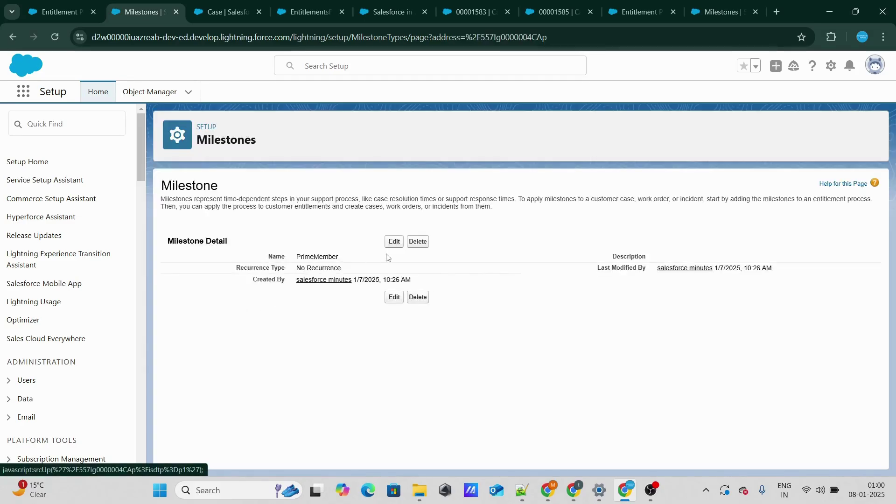
key(alt+Left)
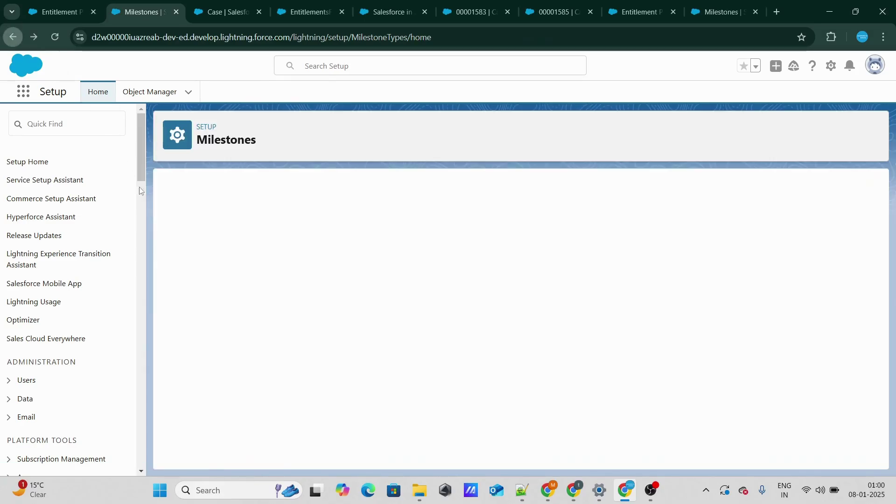
click(231, 325)
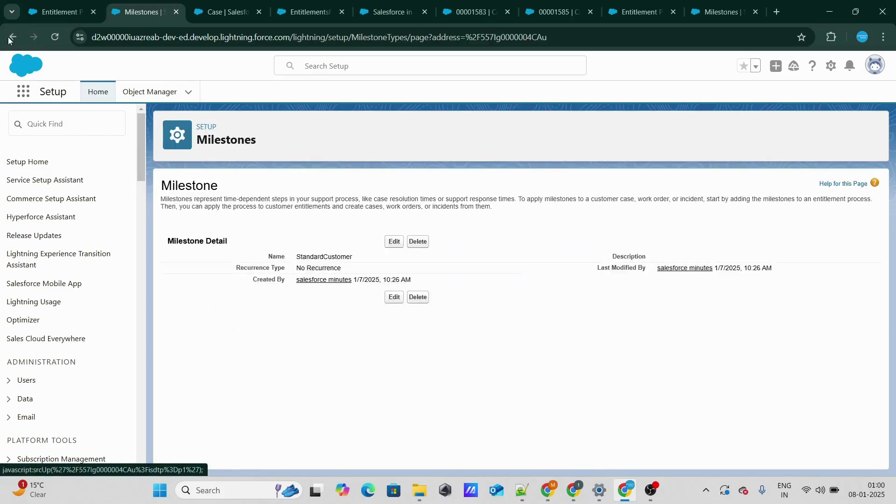
key(alt+Left)
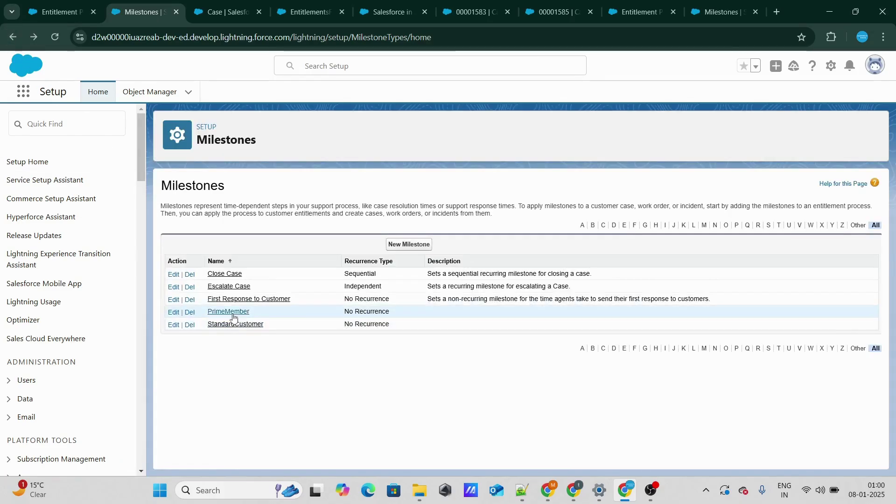
click(235, 315)
click(392, 243)
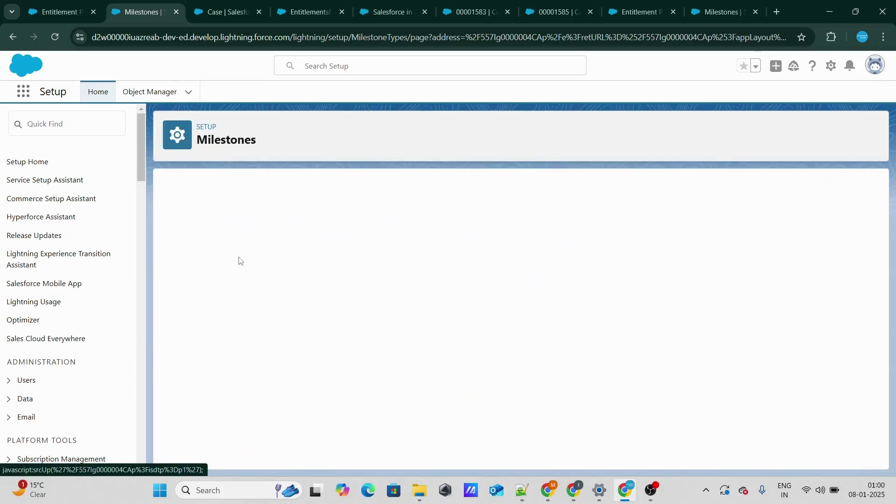
Step: Review PrimeMember's Recurrence Type options and cancel, leaving it at No Recurrence
drag(239, 287, 291, 291)
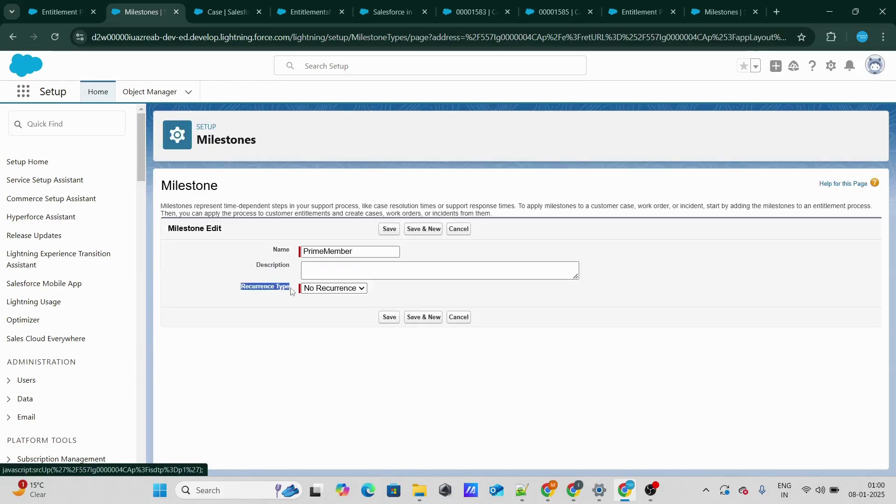
click(328, 291)
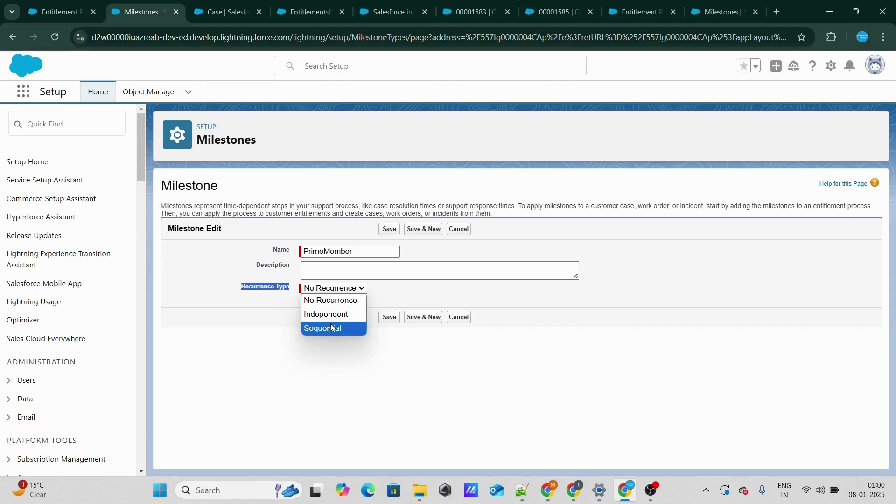
click(467, 318)
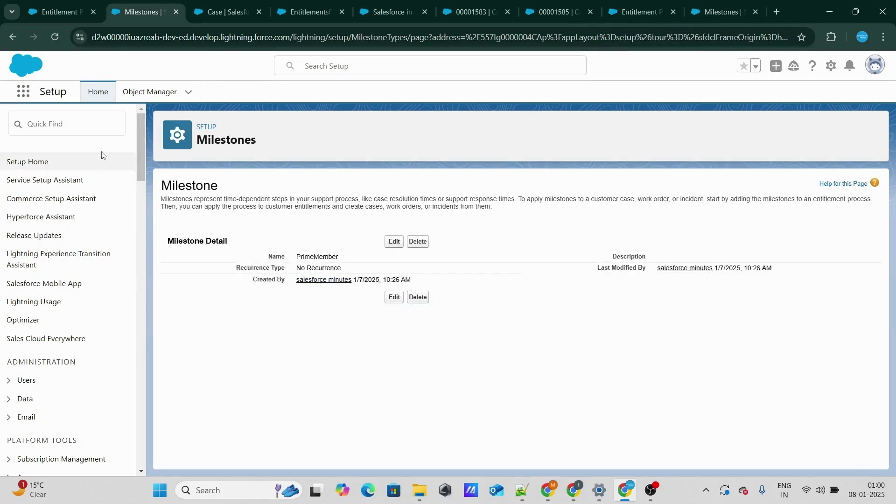
Step: Add a PrimeMember milestone to Return and Deliver with order 1
drag(289, 257, 338, 256)
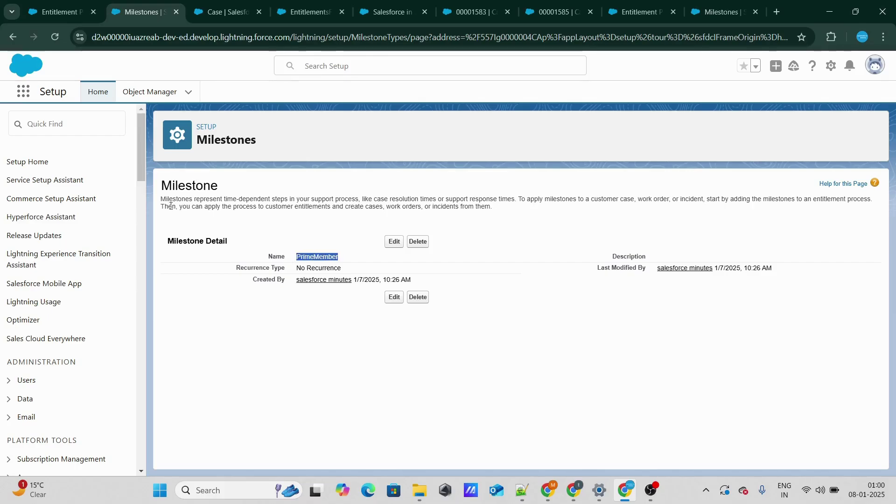
click(68, 15)
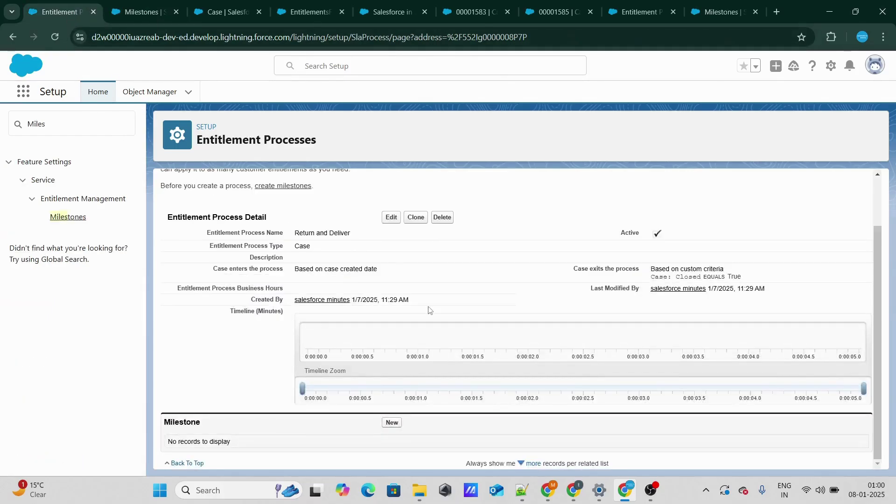
click(391, 423)
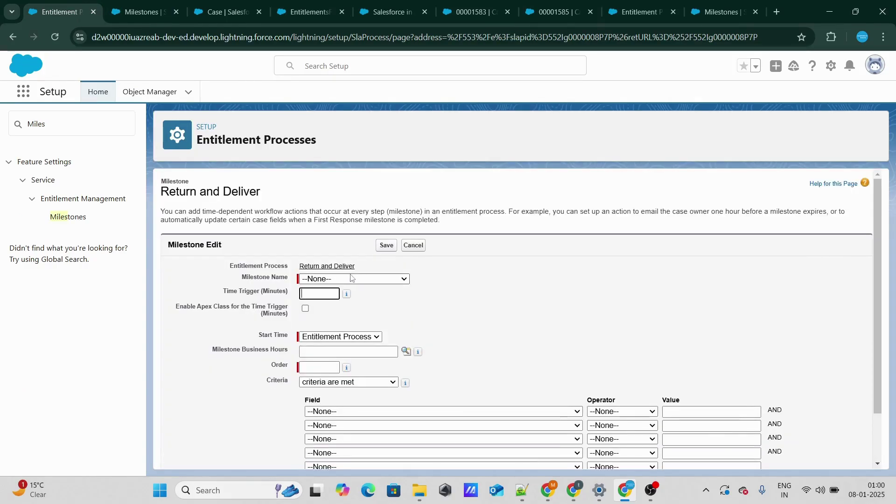
click(353, 279)
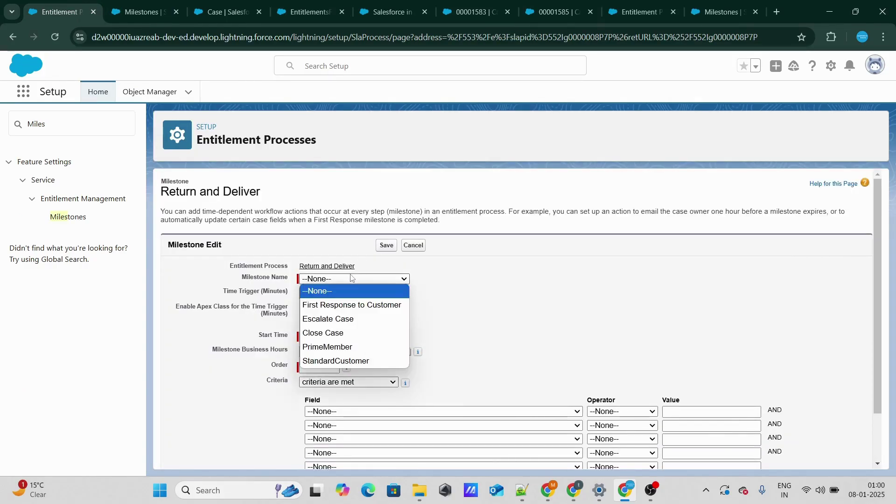
click(337, 348)
scroll(460, 305, down, 1)
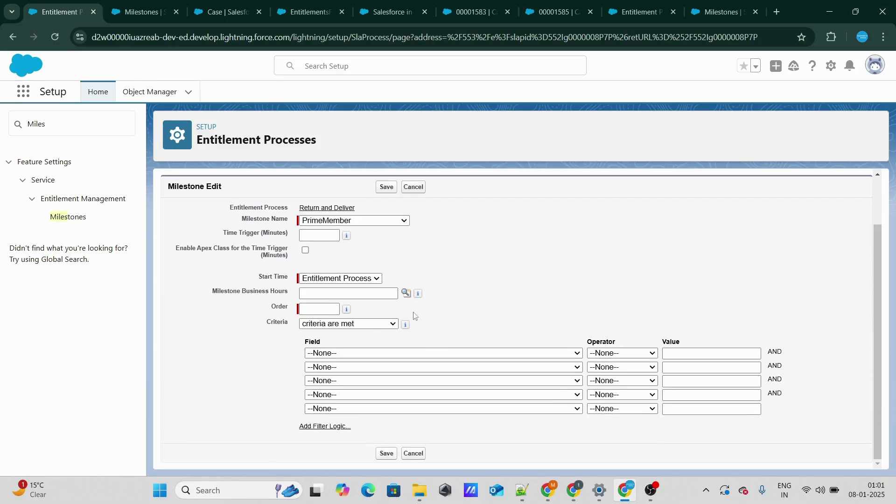
click(317, 309)
text(1)
Step: Set the milestone criterion to Case: isPrimeMember equals True
click(369, 353)
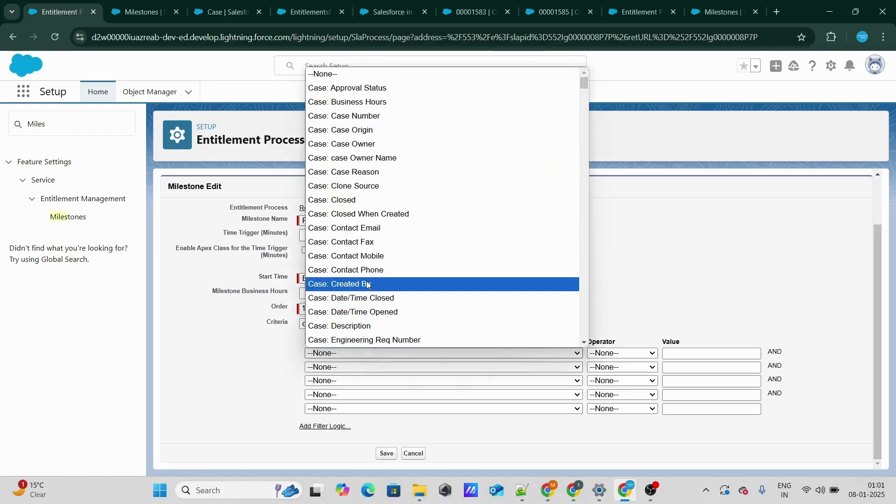
scroll(368, 286, down, 2)
scroll(368, 286, down, 3)
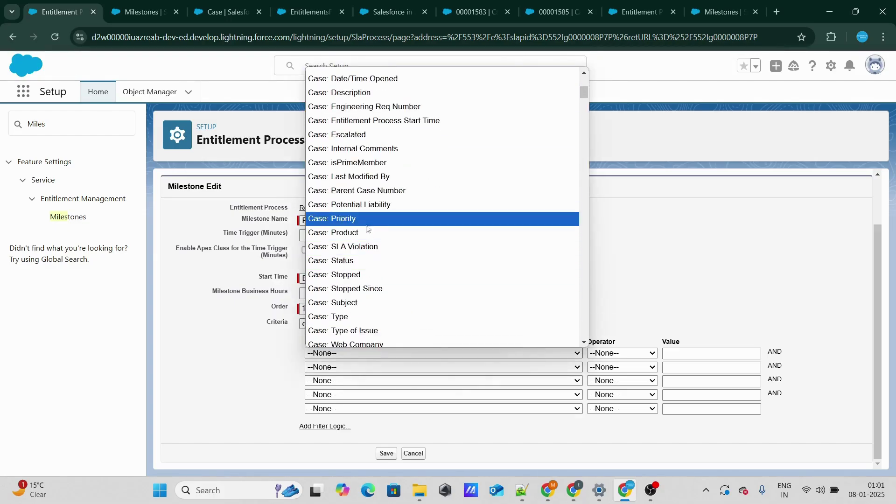
click(360, 163)
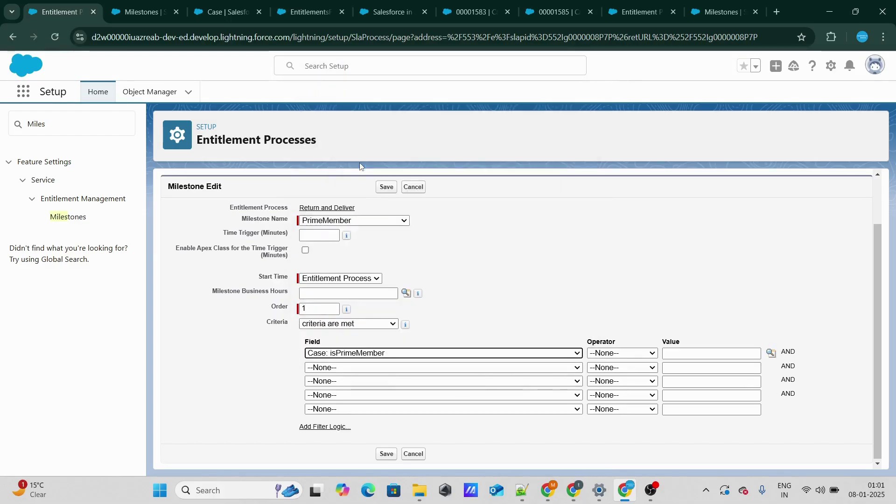
click(621, 353)
click(603, 200)
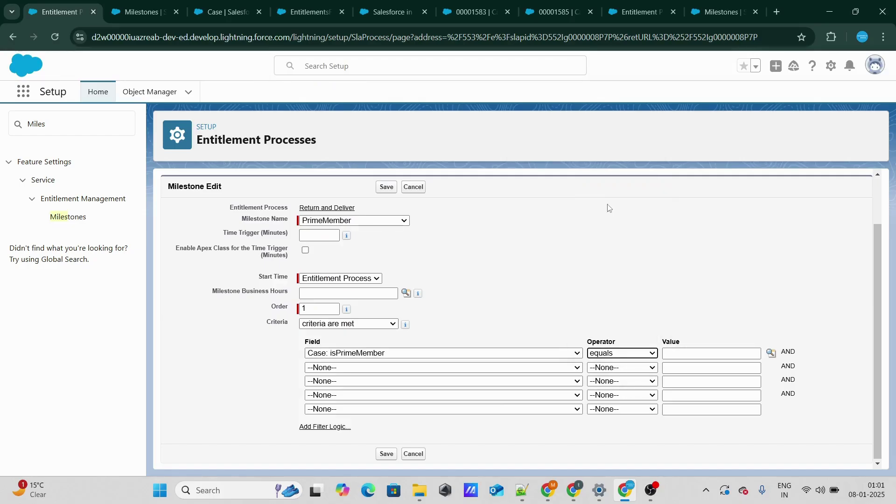
click(771, 353)
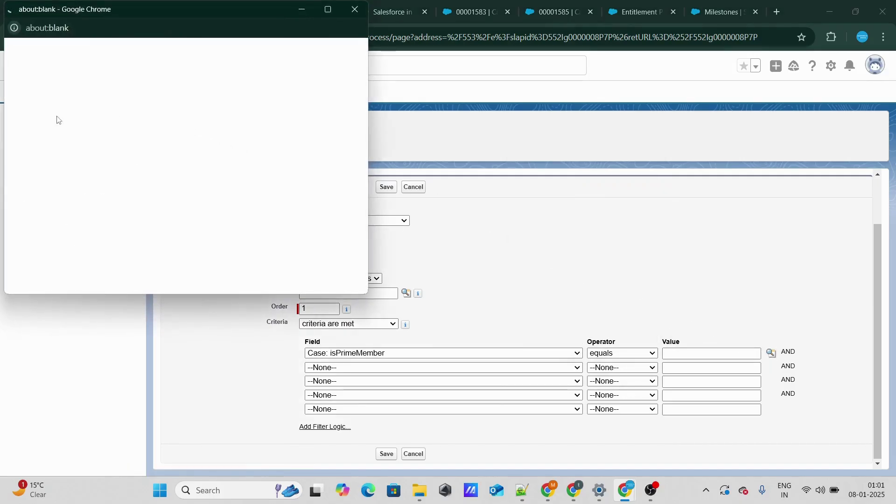
click(21, 108)
click(169, 145)
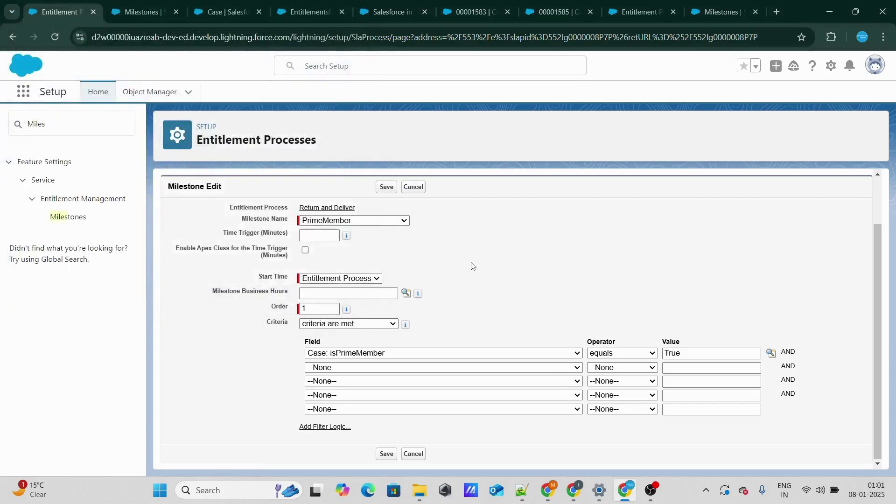
scroll(466, 269, up, 1)
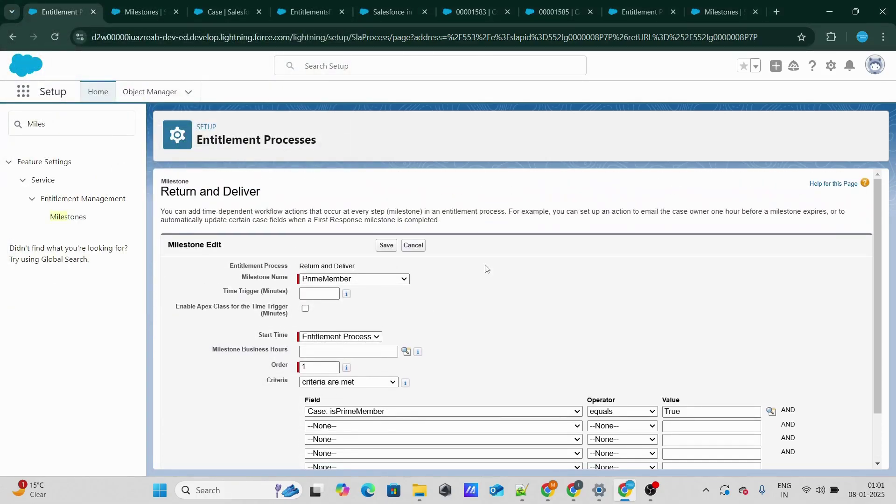
Step: Set the time trigger to 1440 minutes and save the PrimeMember milestone
drag(223, 292, 281, 293)
click(330, 299)
text(1)
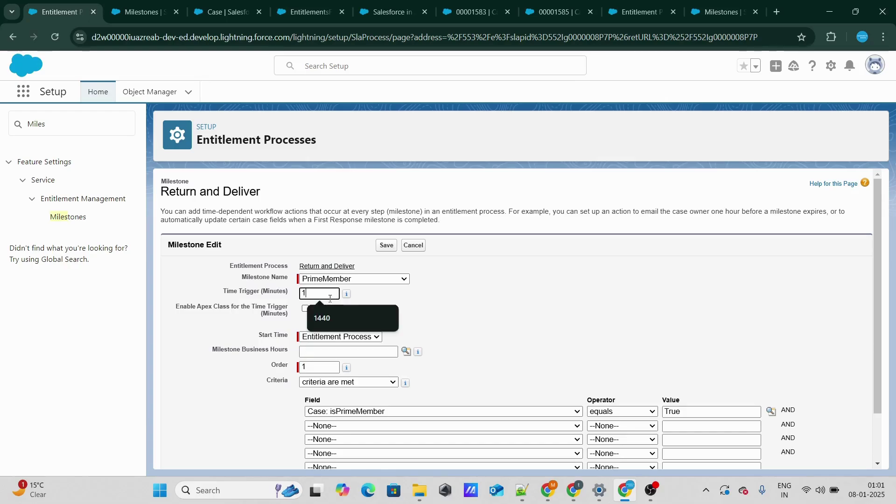
click(351, 311)
double_click(326, 292)
click(404, 320)
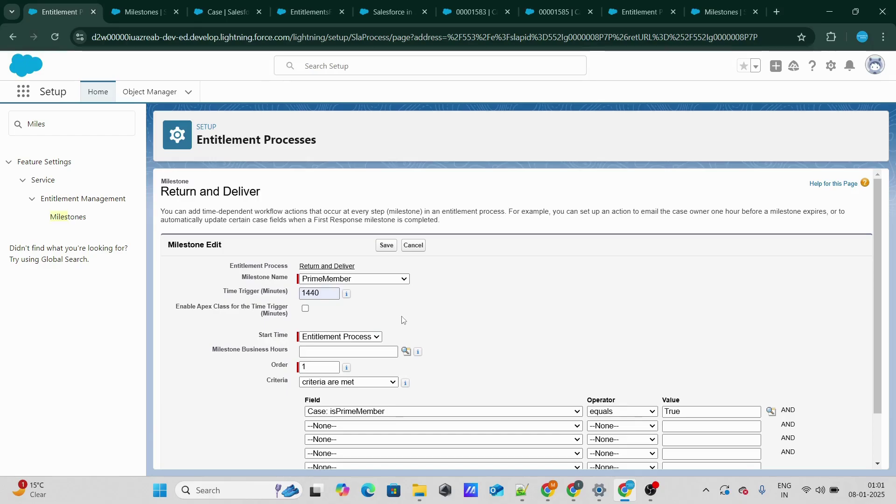
drag(332, 293, 286, 300)
click(545, 309)
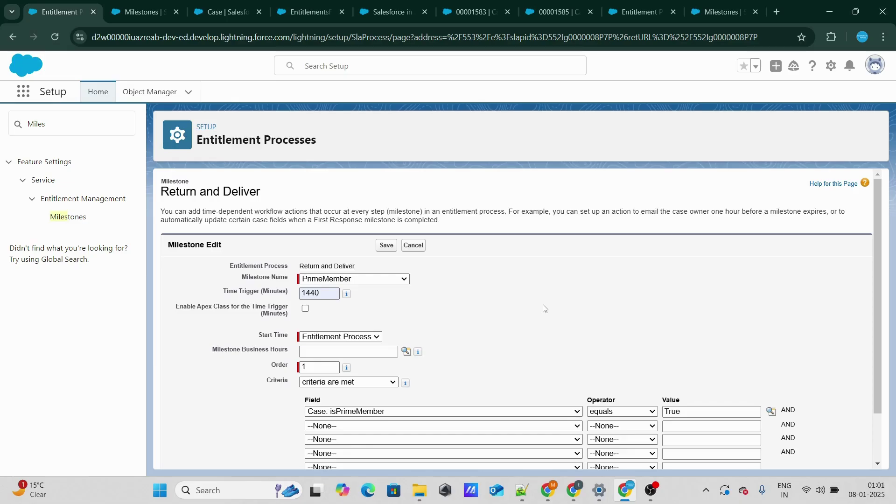
scroll(525, 302, down, 2)
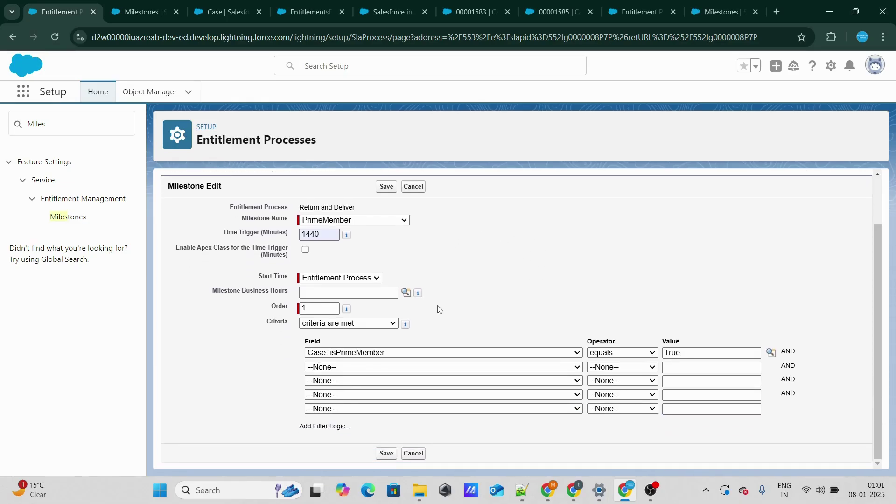
click(386, 186)
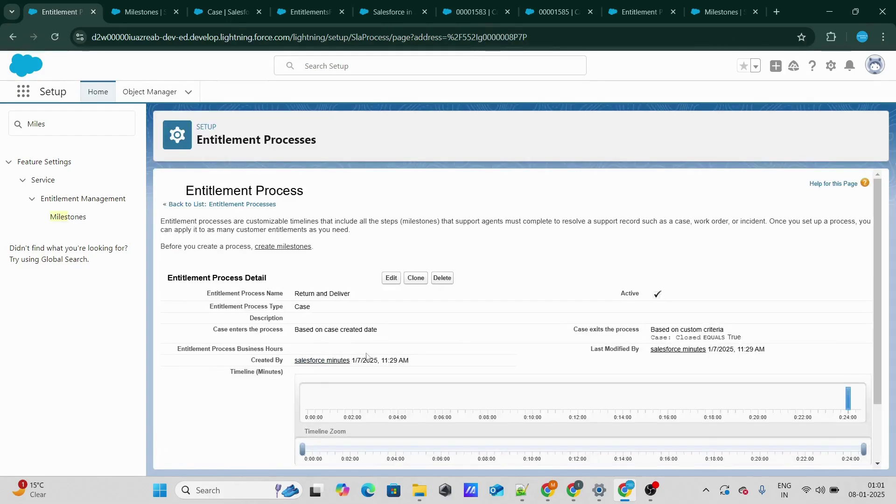
scroll(353, 424, down, 2)
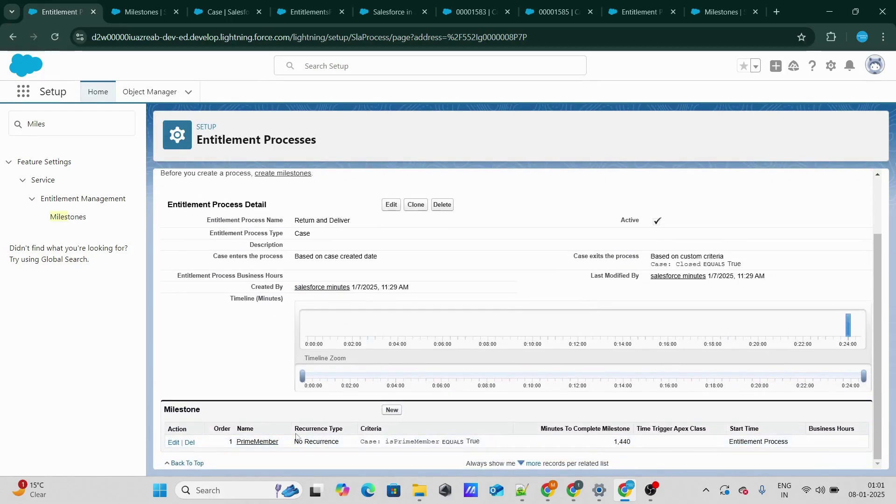
Step: Add a StandardCustomer milestone with a 4320-minute time trigger and order 2
click(391, 410)
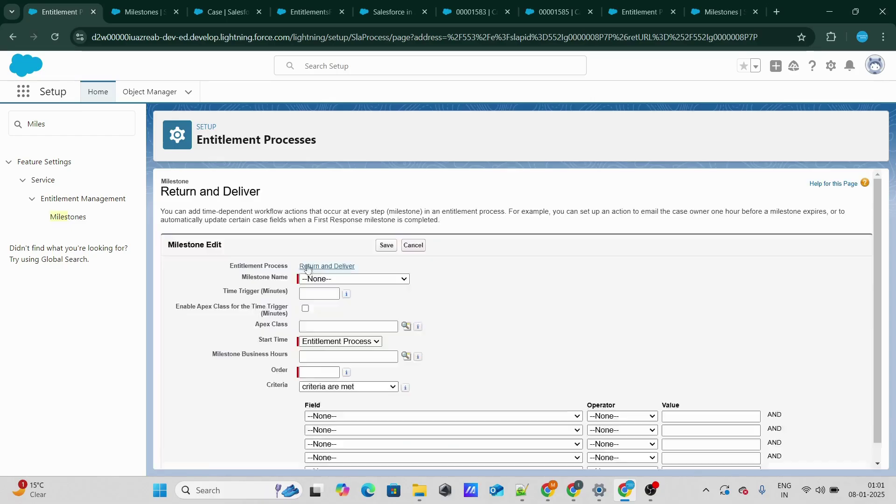
click(312, 283)
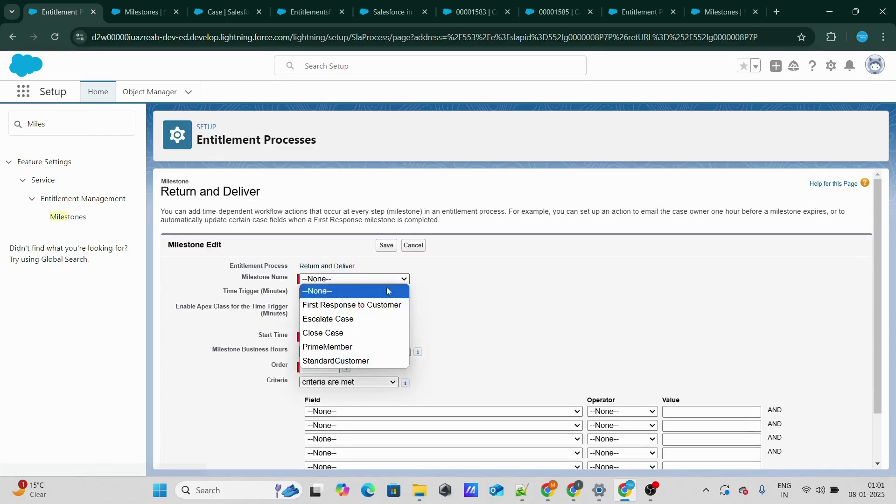
click(351, 364)
click(318, 293)
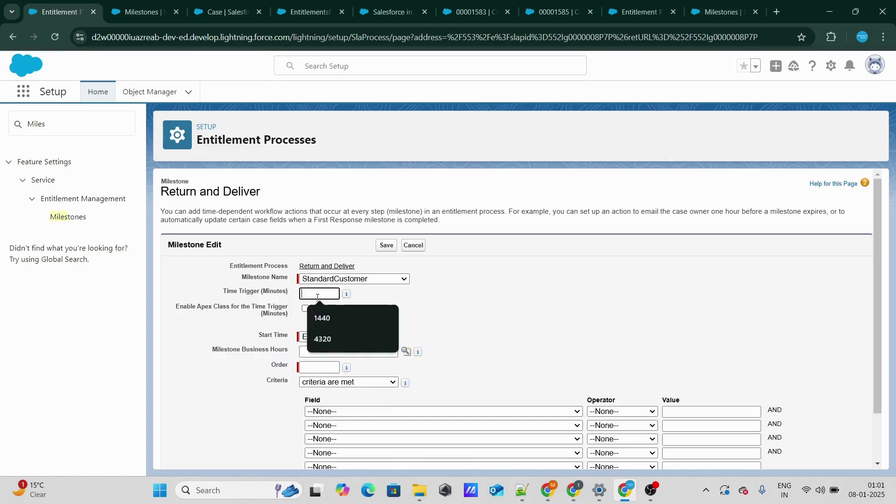
click(323, 337)
click(288, 311)
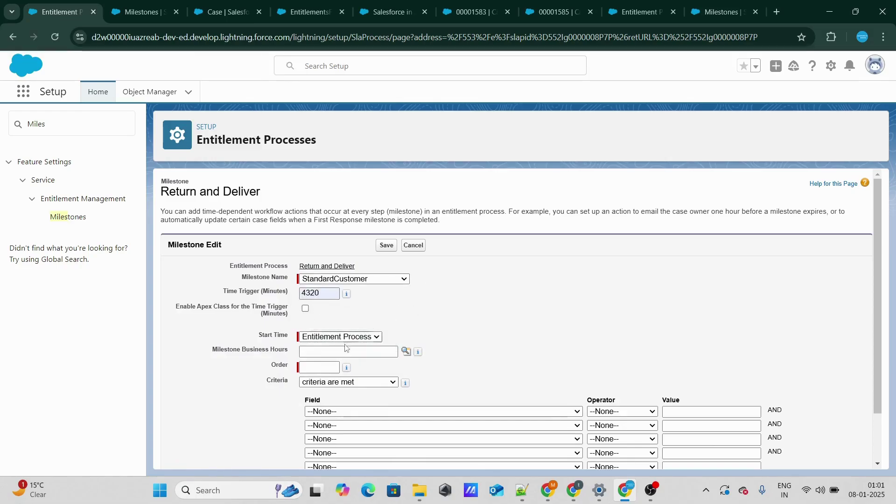
click(319, 367)
text(2)
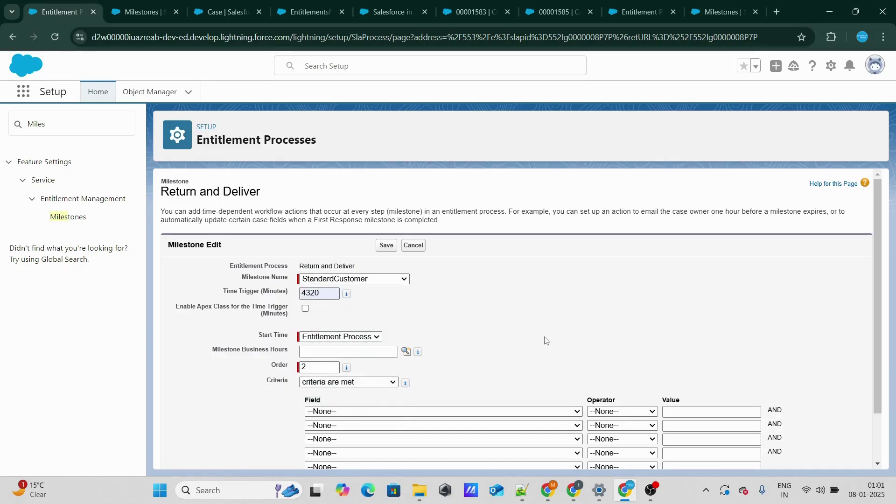
scroll(545, 340, down, 2)
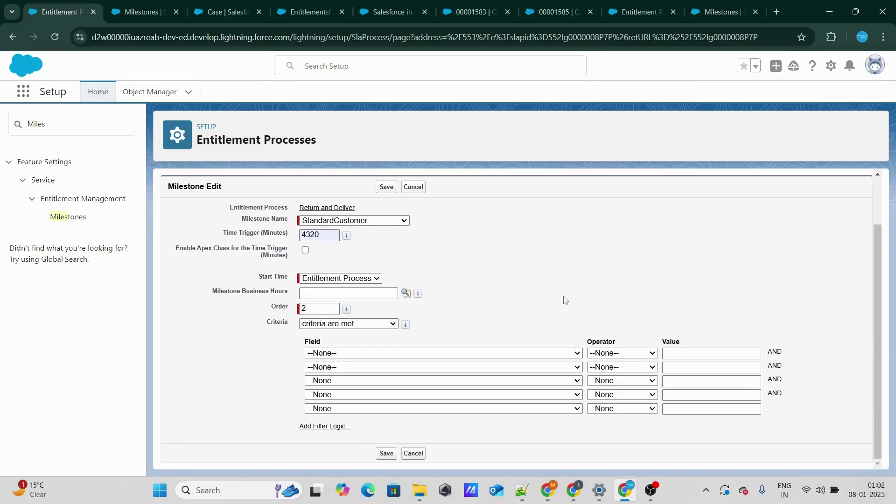
Step: Set its criterion to Case: isPrimeMember equals False and save the milestone
click(416, 351)
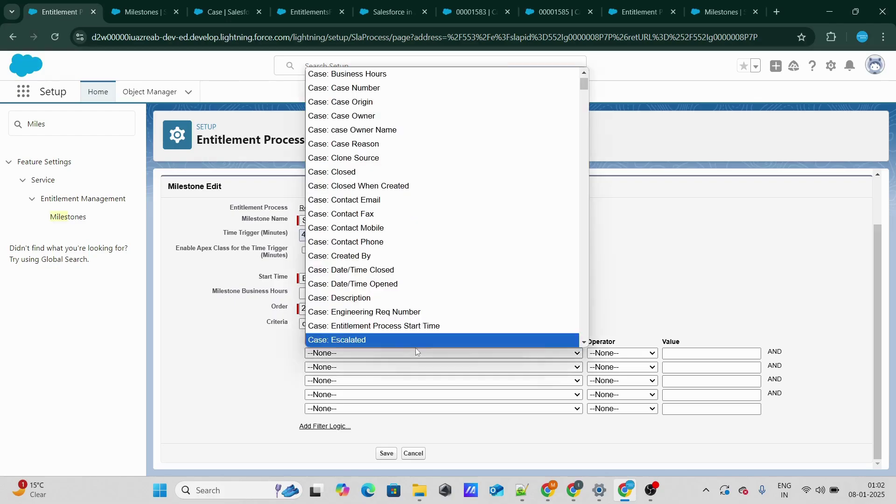
scroll(398, 287, down, 5)
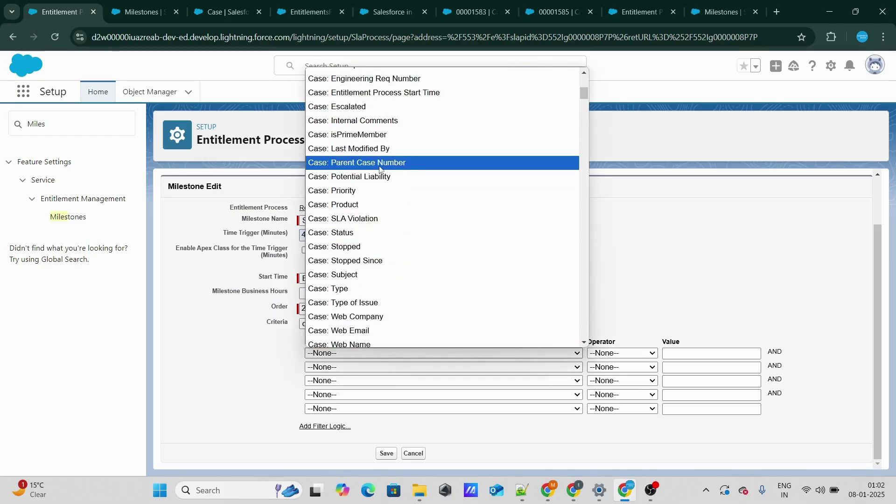
key(Escape)
click(591, 353)
click(616, 202)
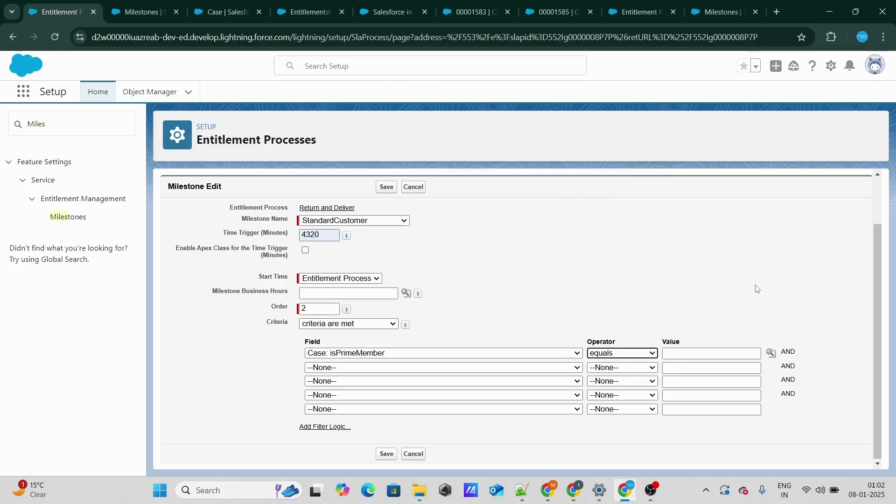
click(771, 354)
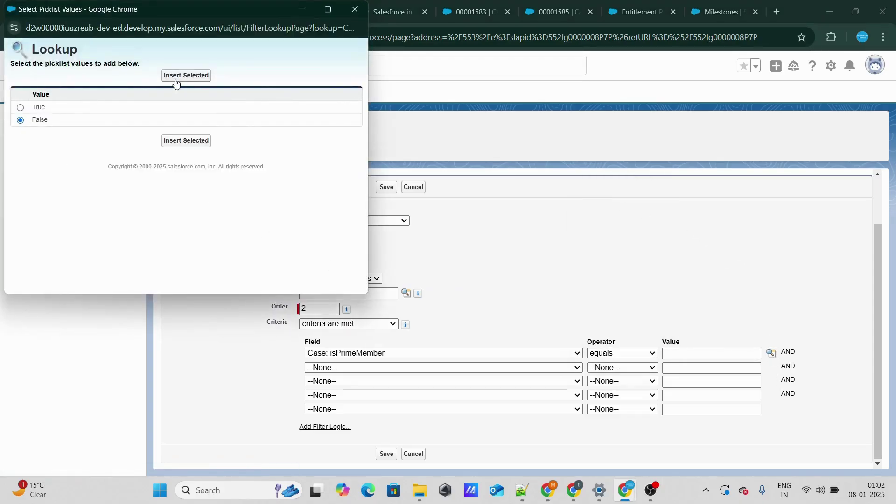
click(171, 78)
scroll(530, 312, up, 1)
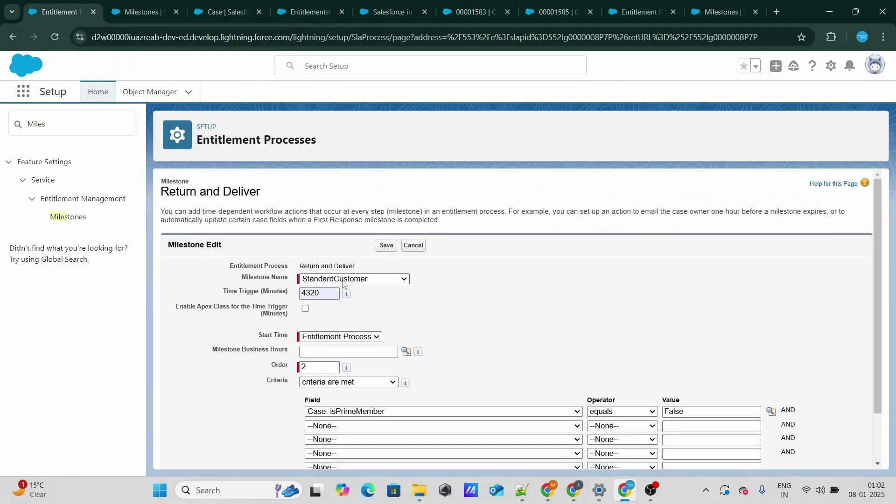
drag(334, 293, 301, 294)
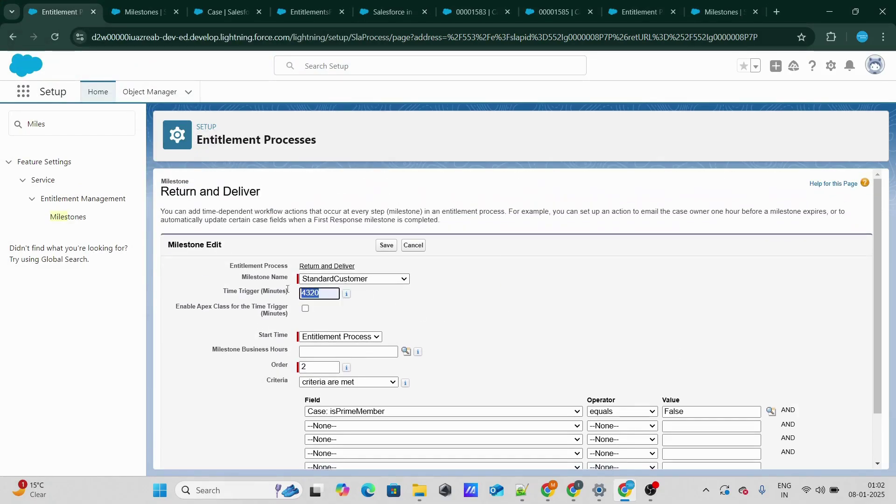
click(464, 306)
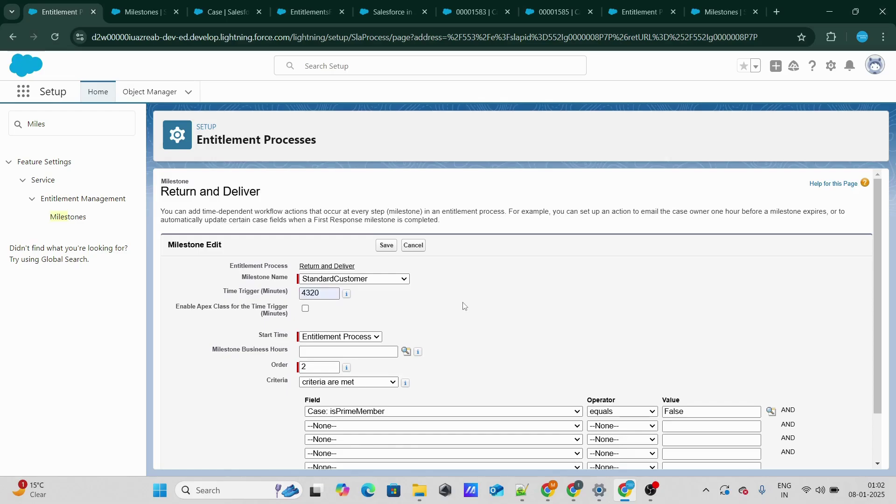
click(386, 245)
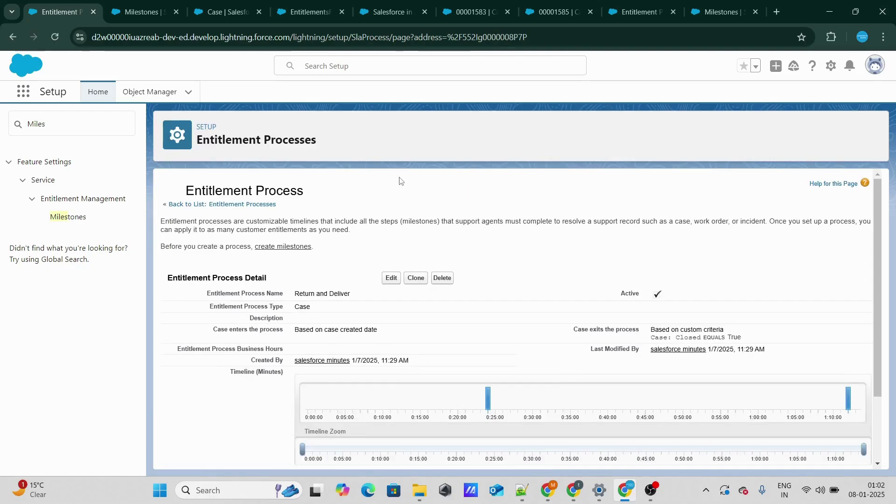
scroll(488, 175, down, 2)
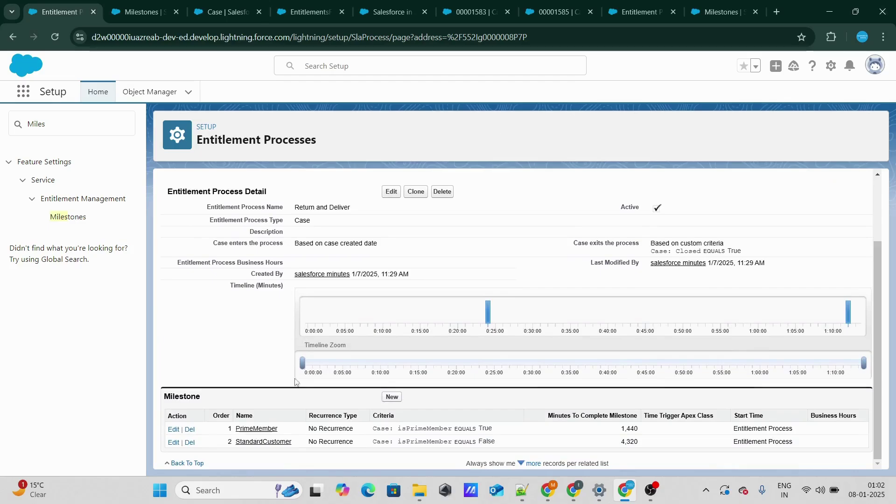
drag(222, 429, 467, 443)
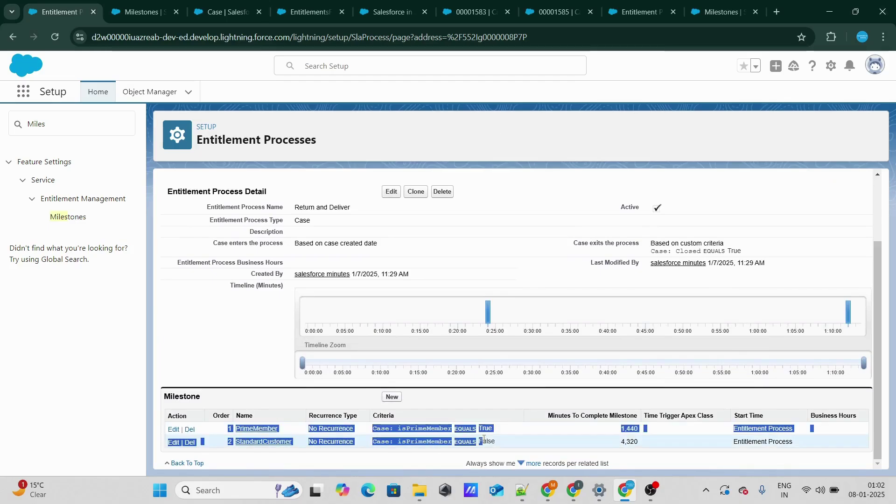
click(473, 273)
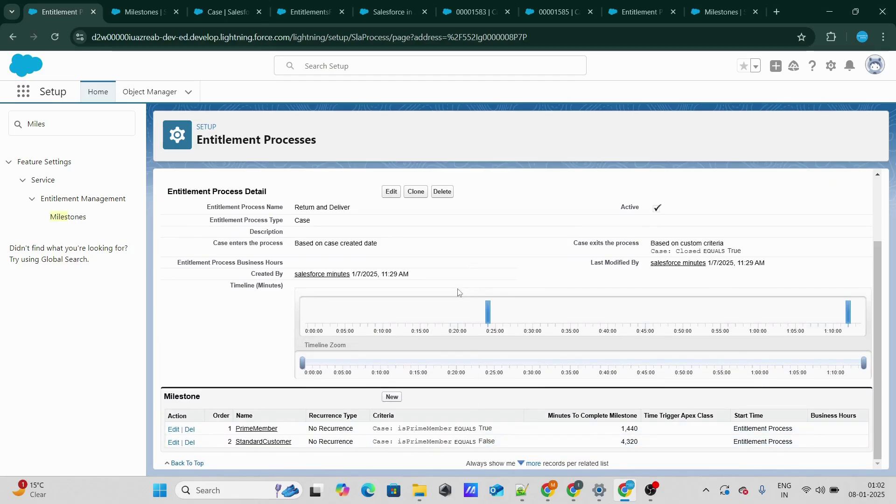
drag(231, 441, 460, 443)
click(452, 248)
Step: From the Milestones tab, find 'Entit' in the App Launcher and open the Entitlements list
click(127, 13)
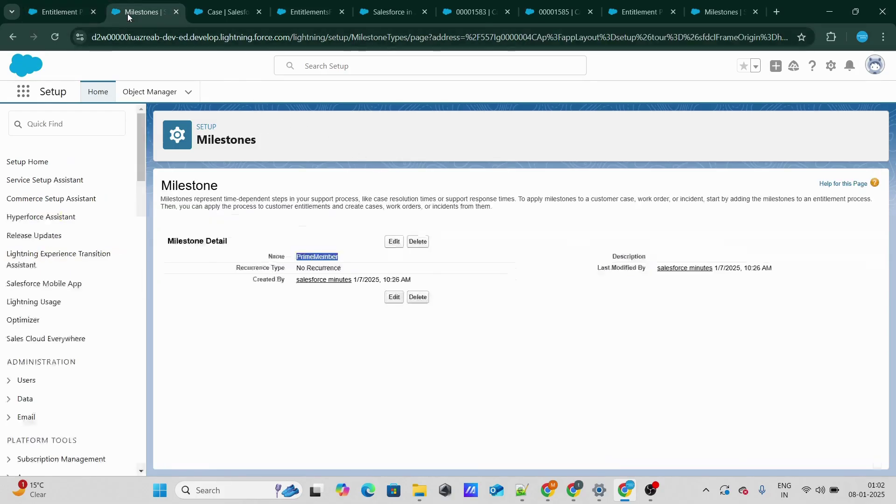
click(22, 97)
text(E)
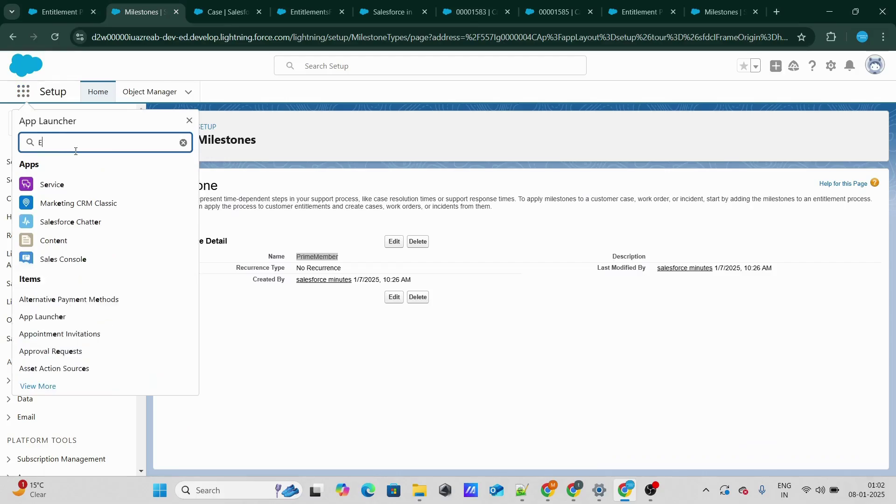
text(ntit)
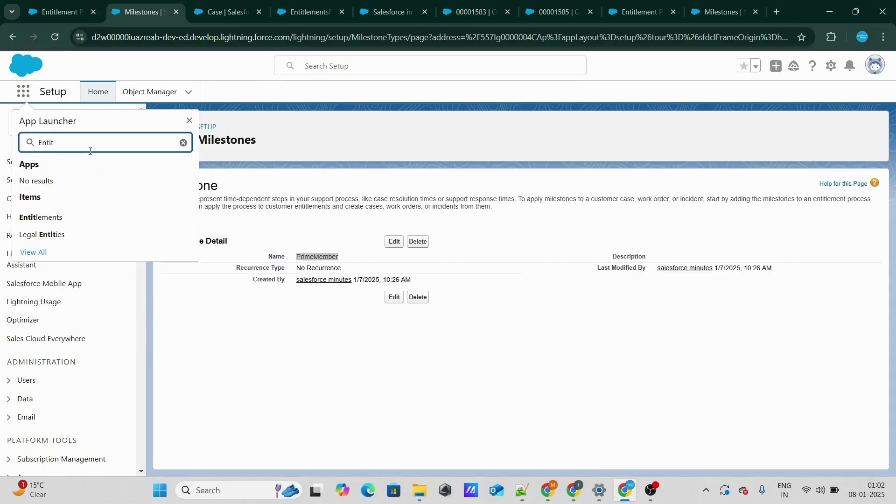
click(44, 218)
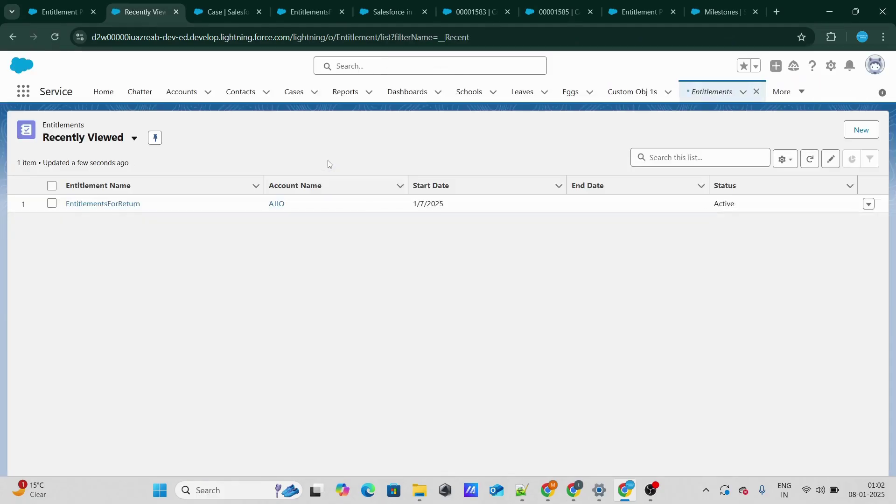
Step: Start a new entitlement named 'Return and Deliver Product' for the AJIO account
click(861, 130)
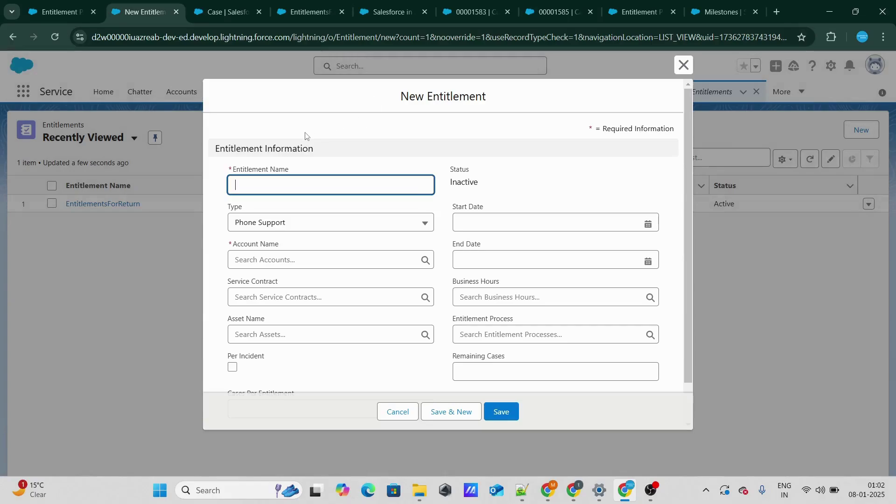
text(Ret)
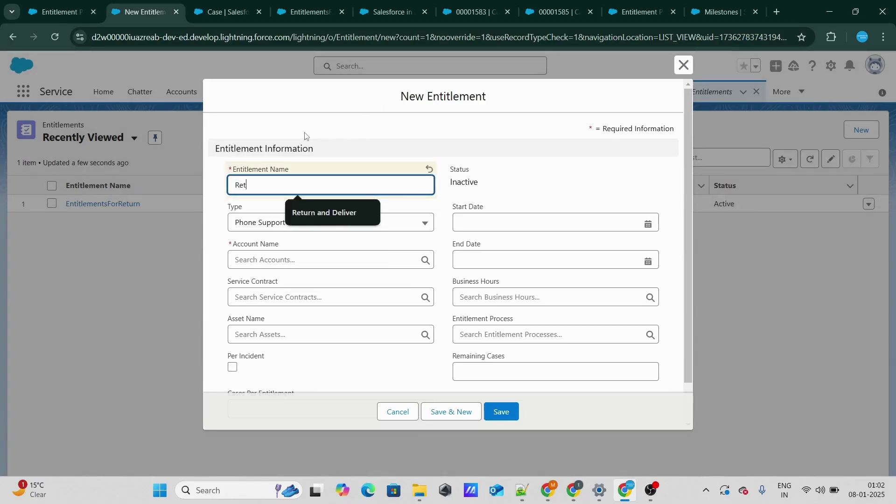
text(urn and Deliver)
text( REco)
key(BackSpace)
key(BackSpace)
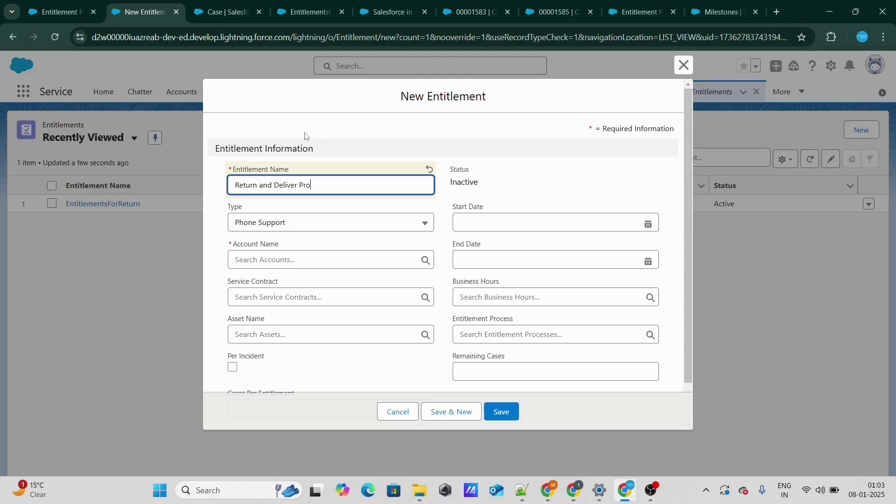
click(306, 135)
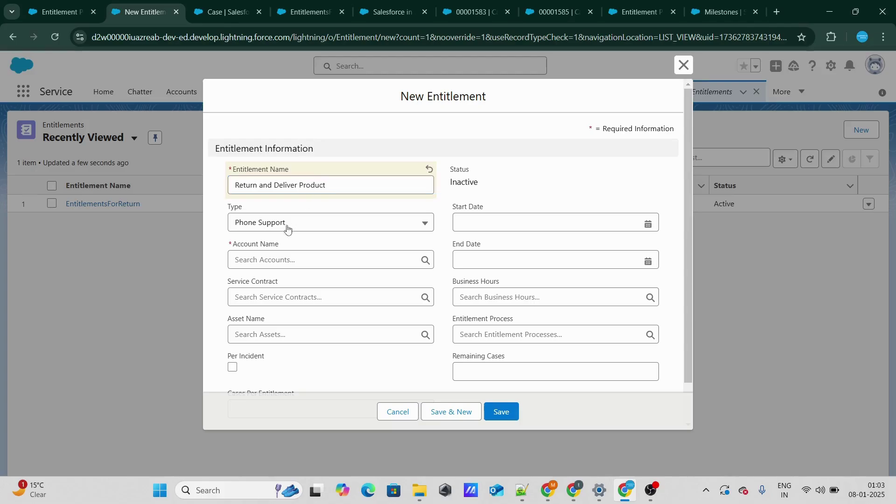
click(279, 259)
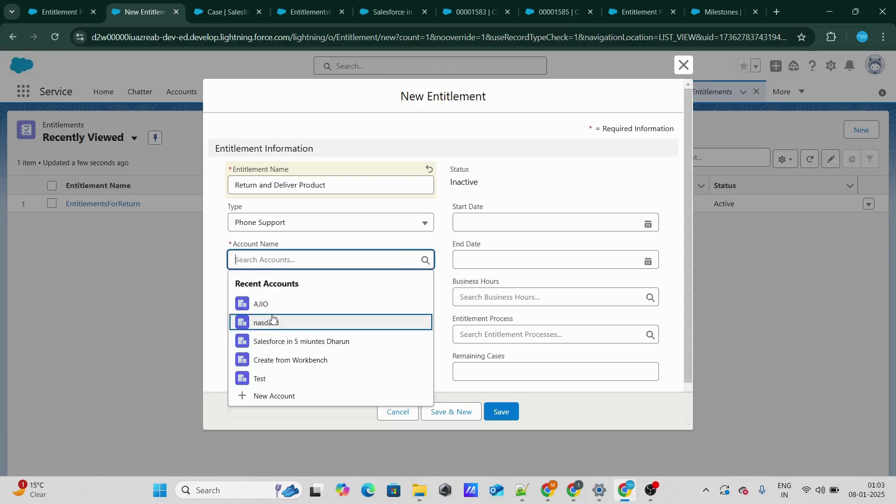
click(285, 302)
Step: Set dates 1/7/2025 to 1/23/2025, link the Return and Deliver process, and save
click(511, 228)
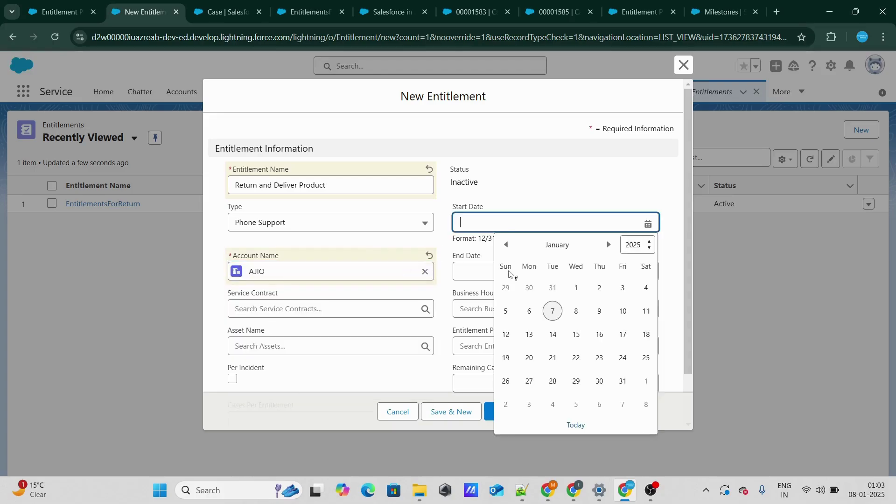
click(553, 310)
scroll(487, 316, down, 1)
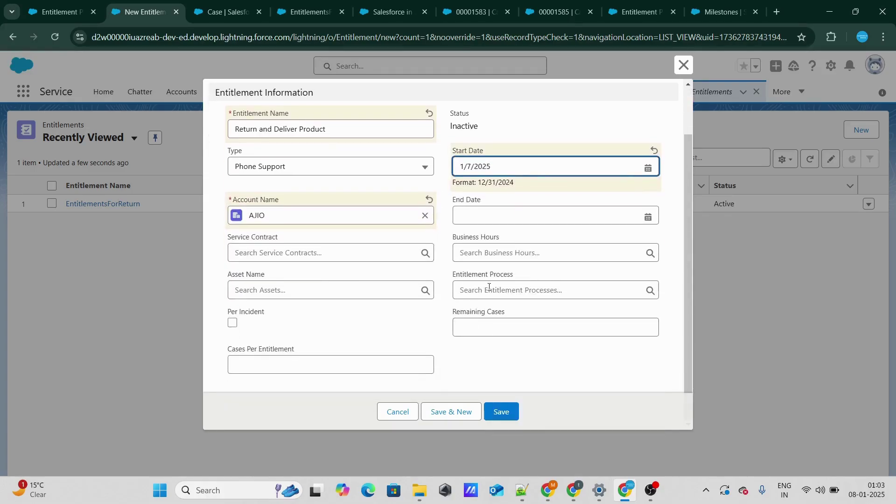
click(489, 289)
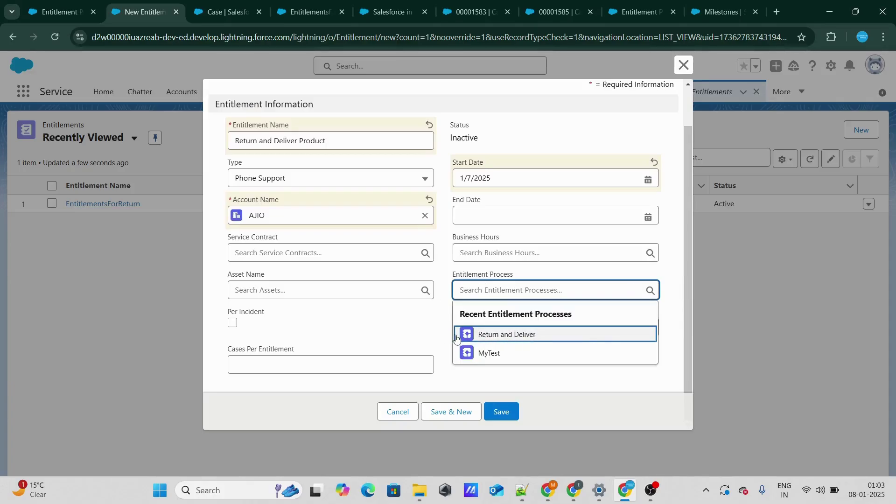
click(521, 344)
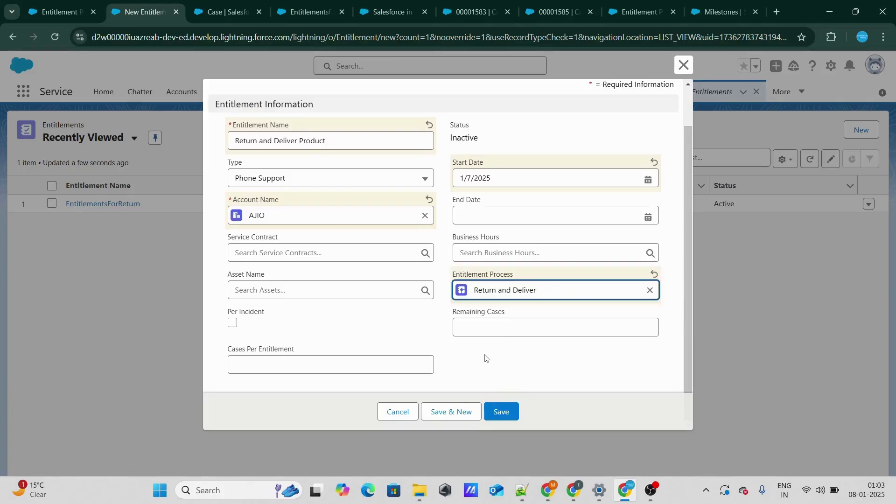
click(485, 219)
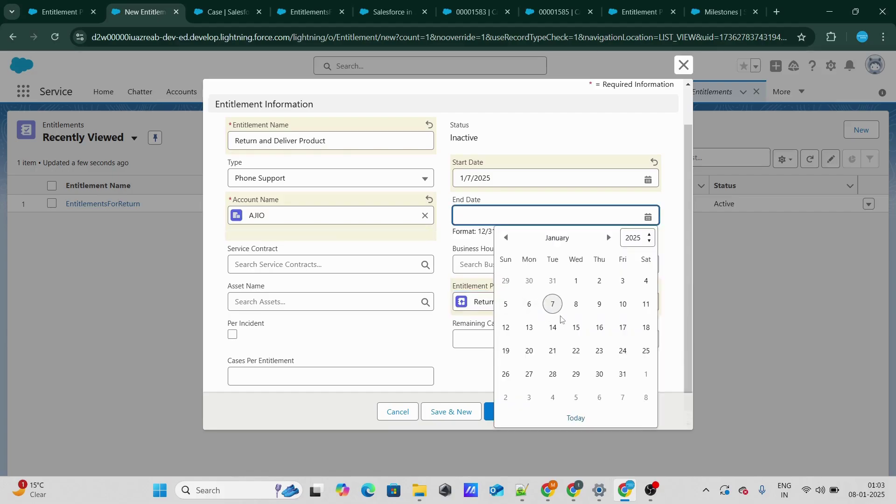
click(602, 351)
click(498, 411)
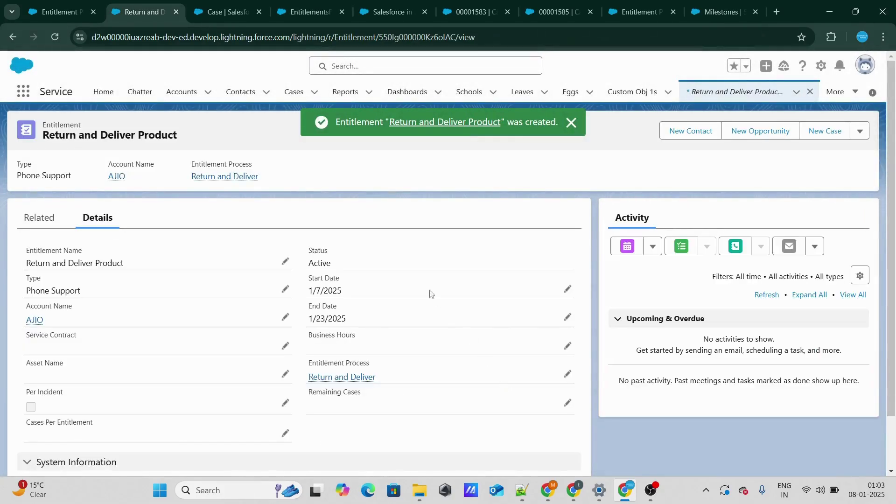
drag(308, 264, 336, 266)
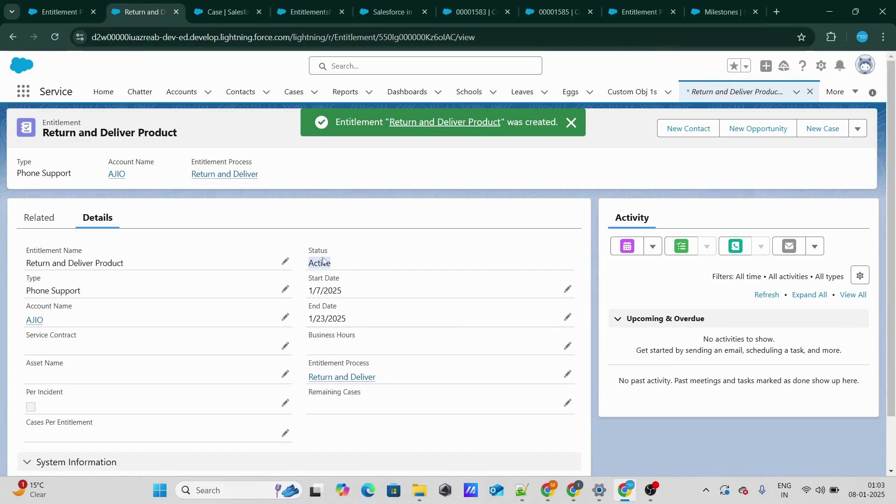
Step: Find Cases through the App Launcher search and open the Cases list in a new browser tab
click(61, 11)
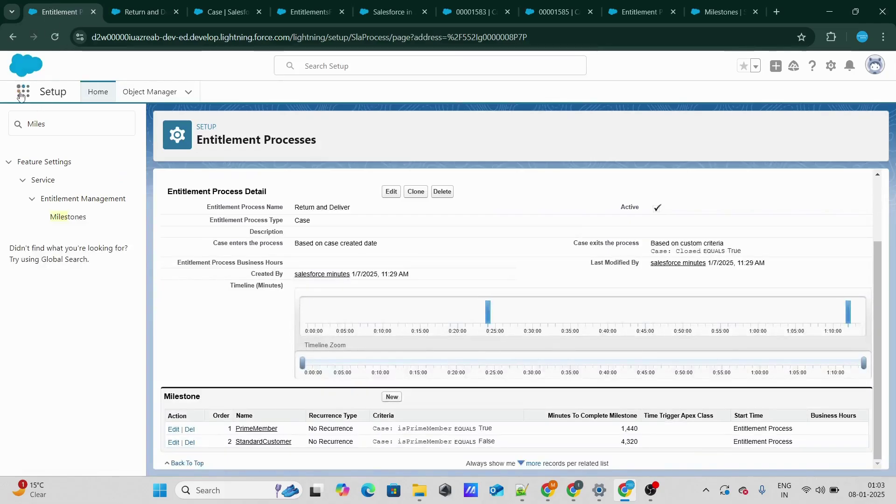
click(23, 91)
text(Case)
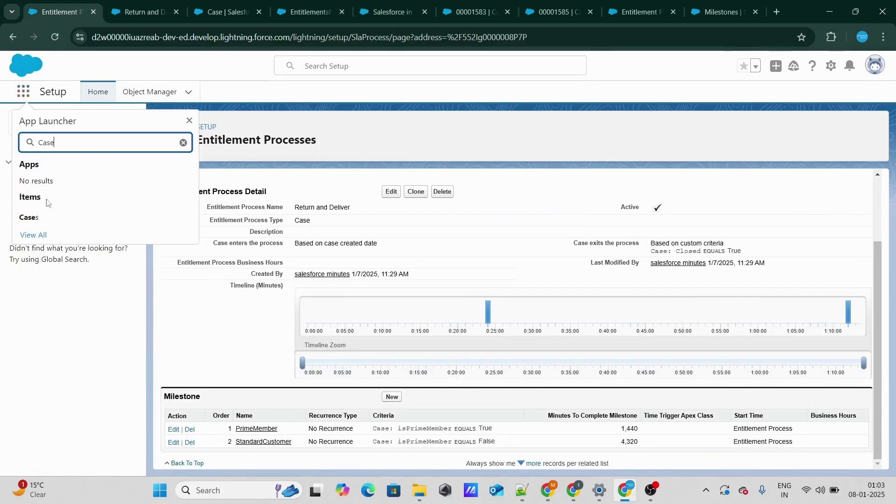
right_click(60, 223)
click(60, 230)
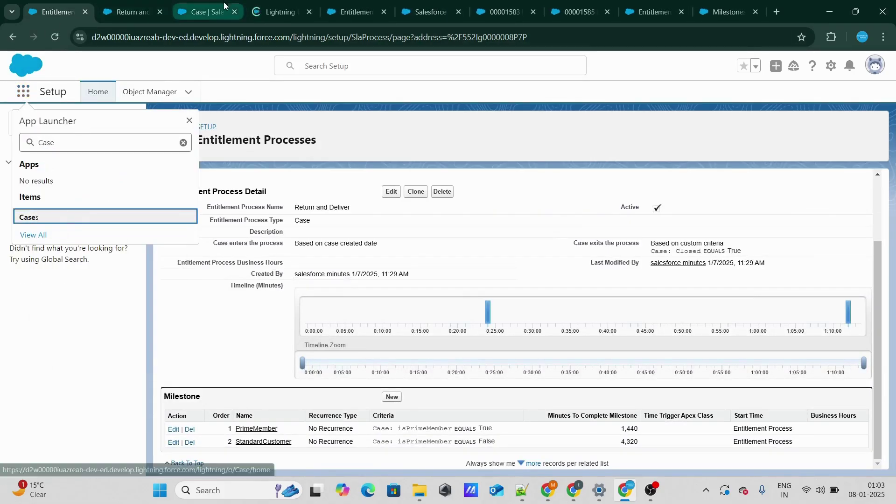
Step: Move the Cases tab to second place and switch to the recently viewed Cases list
click(256, 10)
drag(256, 10, 131, 13)
click(197, 10)
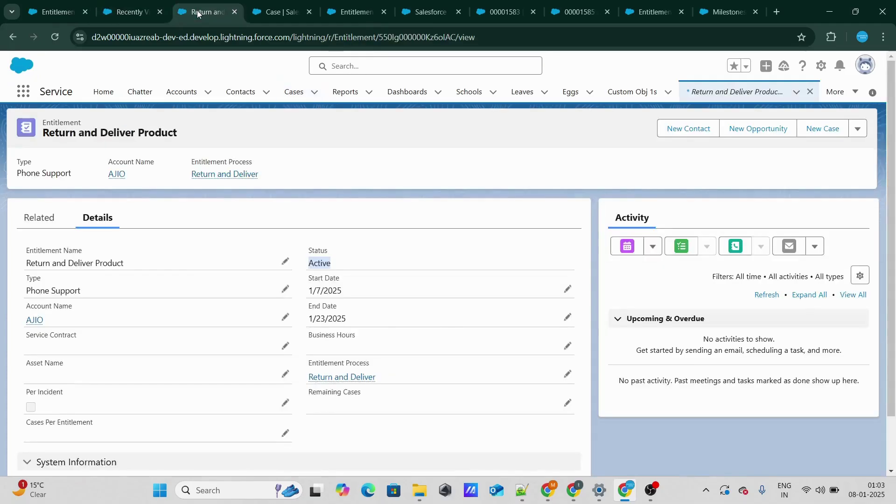
click(128, 4)
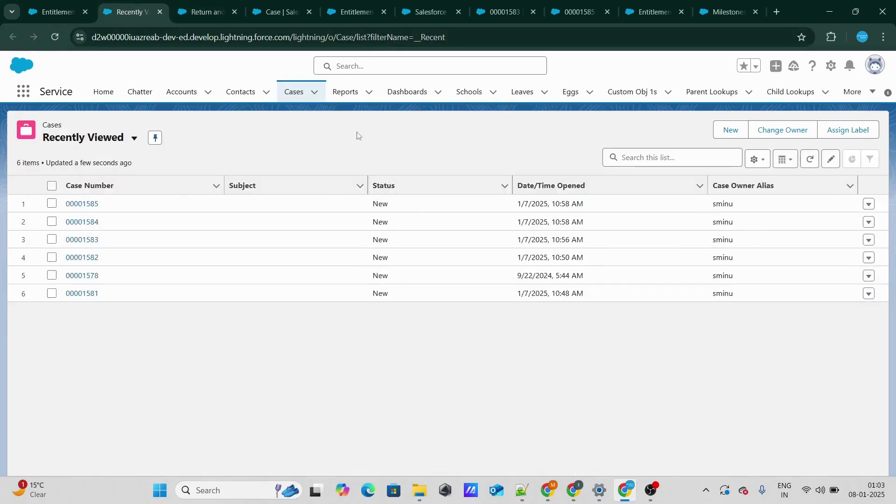
click(731, 129)
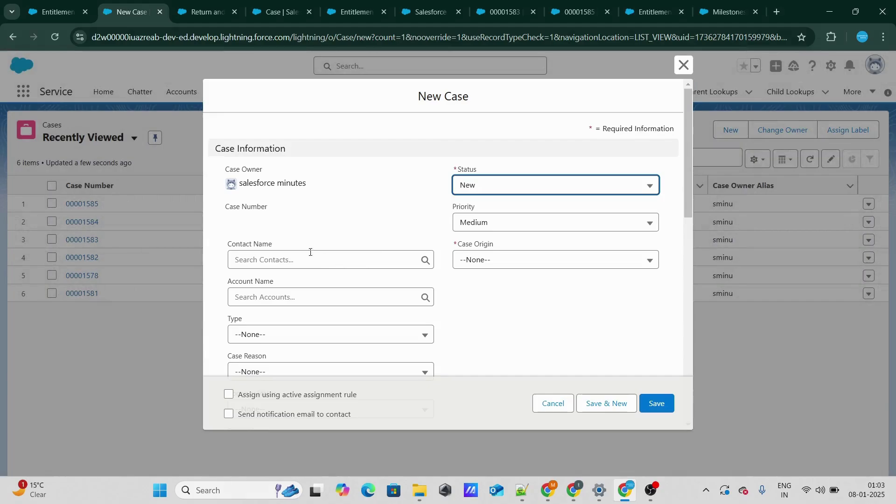
Step: On the new case, tick isPrimeMember and link the Return and Deliver Product entitlement
scroll(315, 255, down, 8)
scroll(266, 226, up, 4)
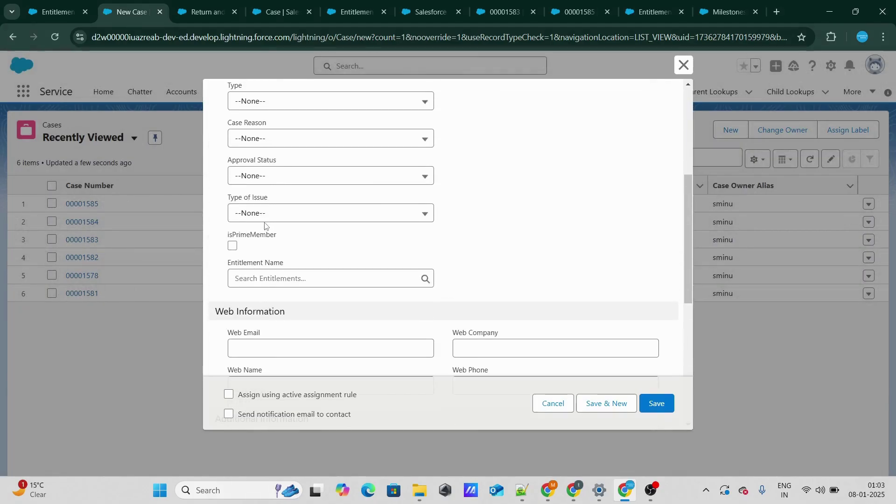
click(232, 245)
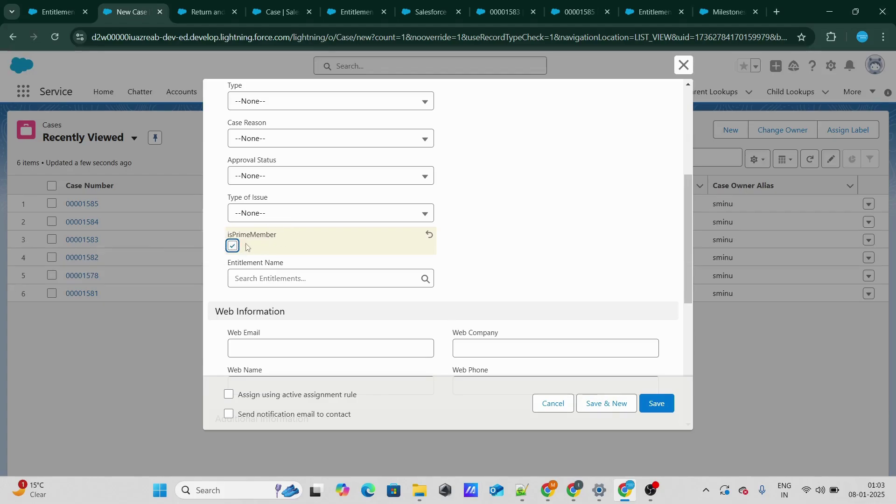
click(195, 16)
click(148, 16)
click(261, 278)
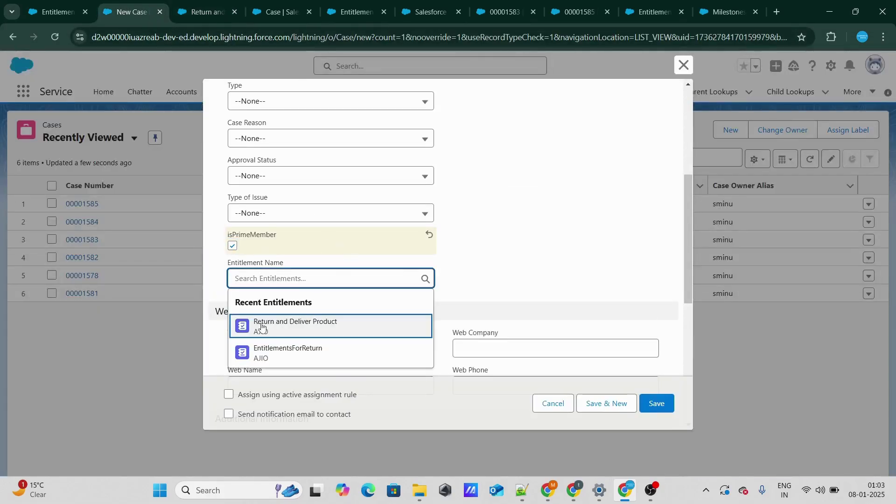
click(317, 334)
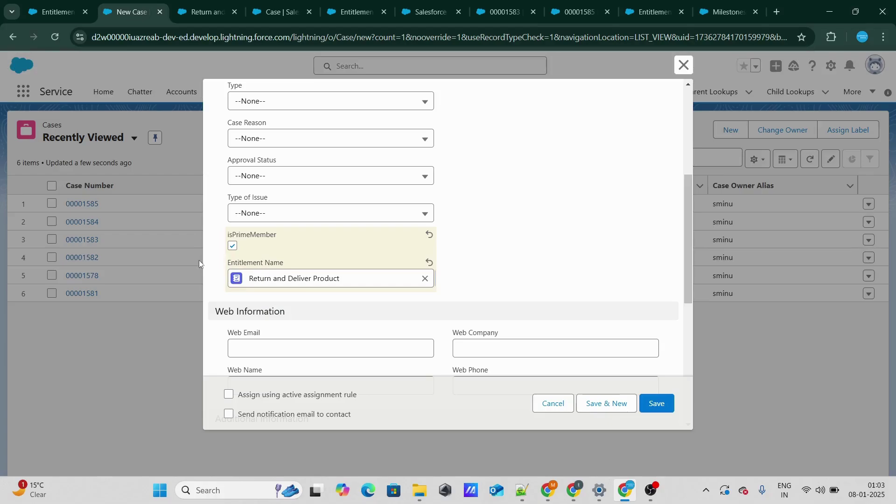
Step: Check the entitlement process milestones, then set Case Origin to Phone and save case 00001586
click(56, 12)
click(219, 13)
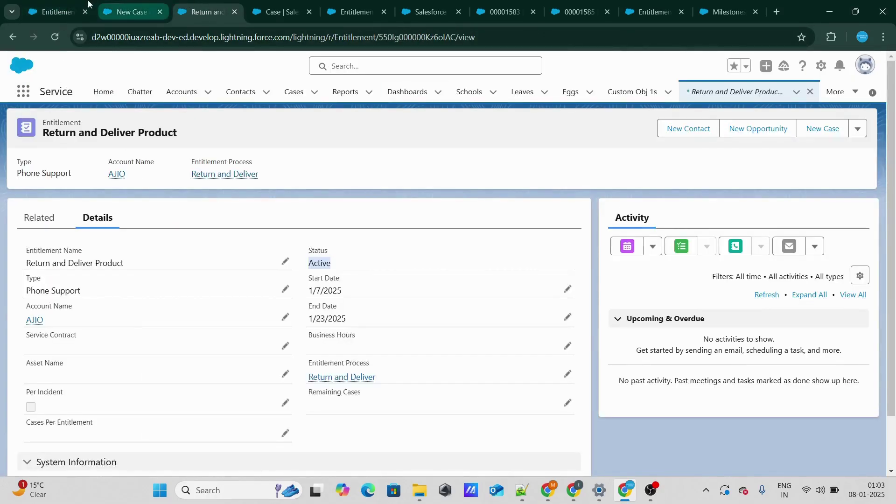
click(60, 3)
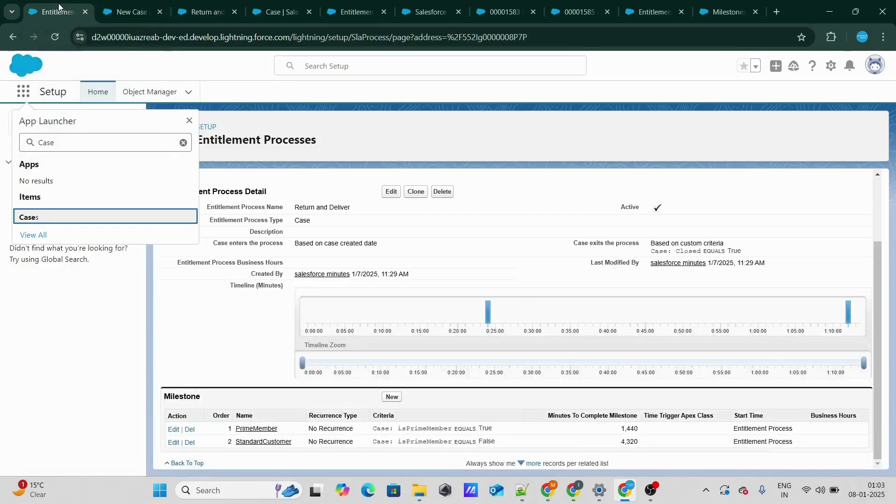
click(125, 3)
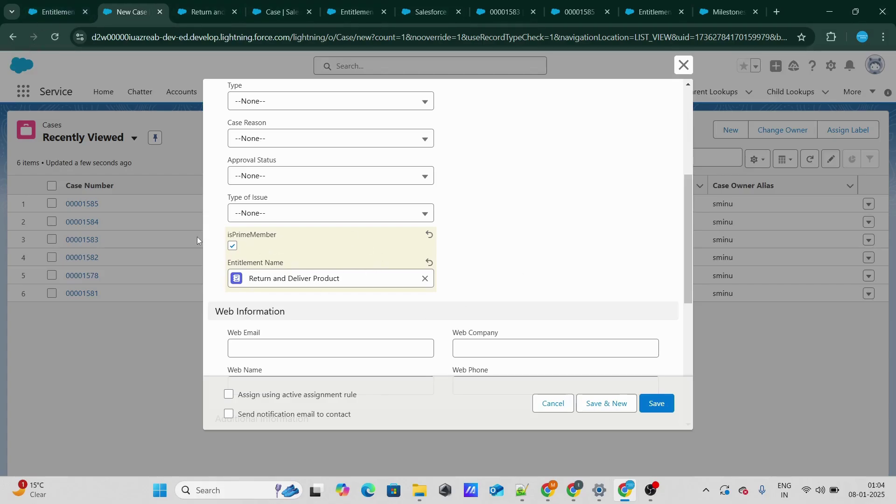
scroll(515, 262, up, 5)
click(502, 260)
click(494, 305)
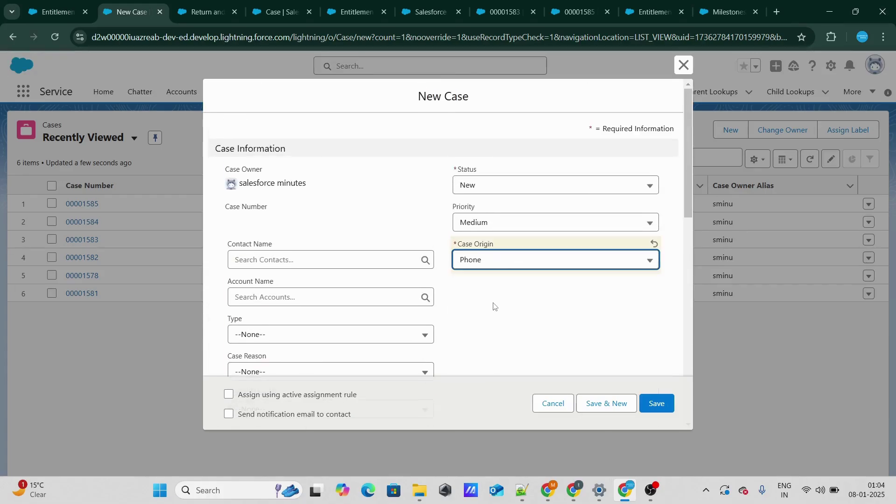
click(647, 402)
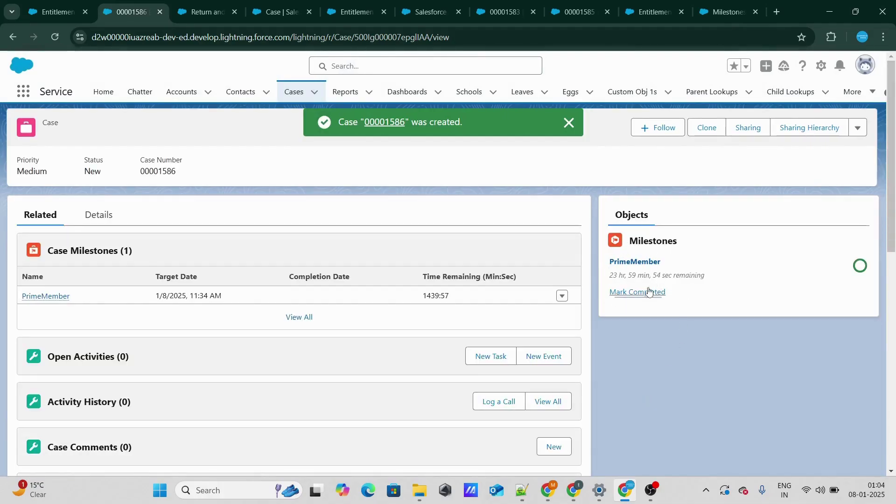
Step: Check case 00001586's PrimeMember time remaining and details, then start another case from the Cases list
drag(610, 277, 705, 273)
click(99, 216)
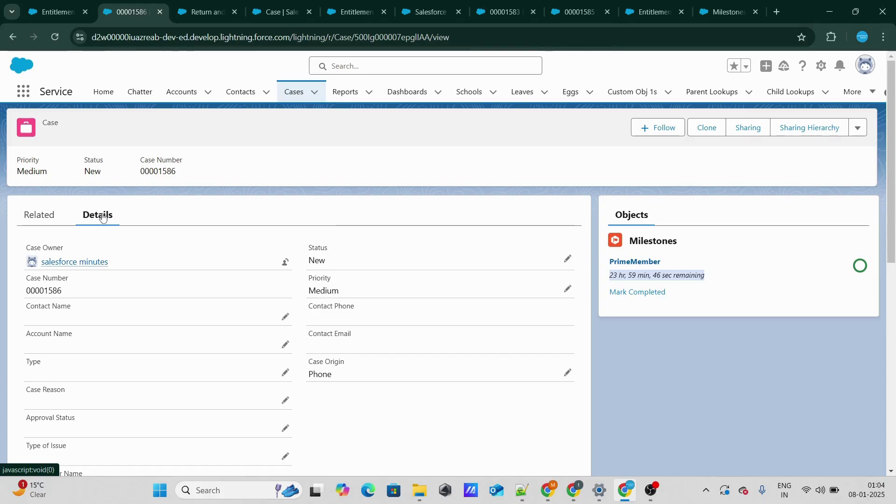
click(290, 91)
click(728, 131)
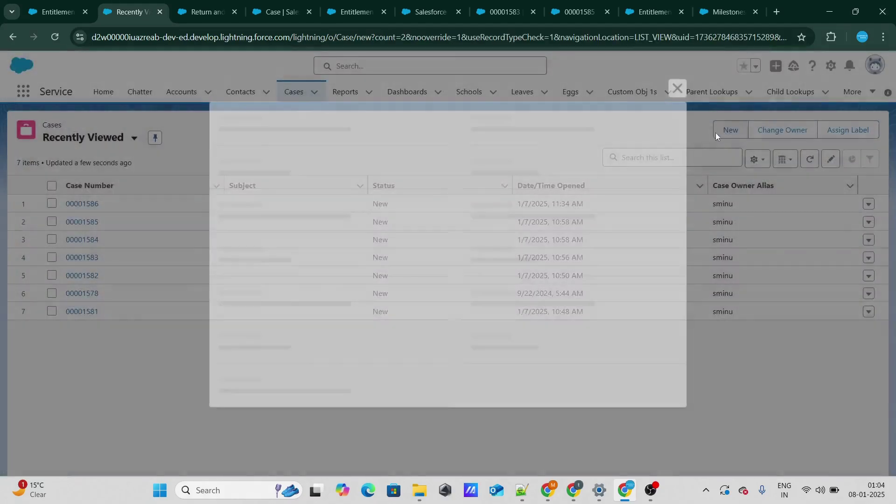
Step: Save case 00001587 with Case Origin Phone, isPrimeMember unticked, and the Return and Deliver Product entitlement
click(477, 259)
click(494, 302)
scroll(445, 238, down, 3)
scroll(444, 238, down, 2)
click(306, 279)
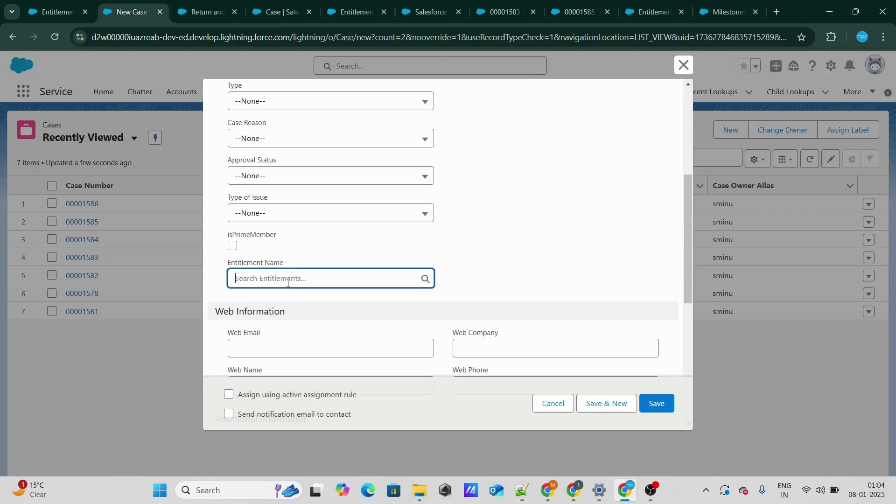
click(347, 334)
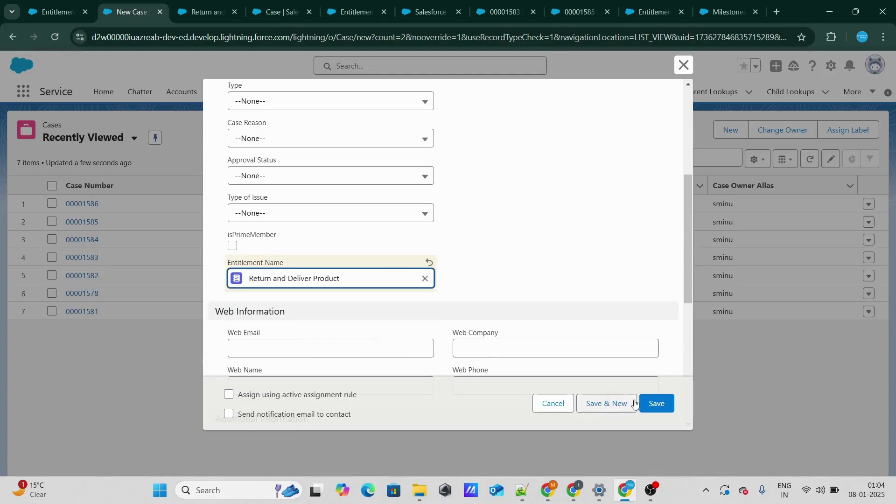
click(648, 400)
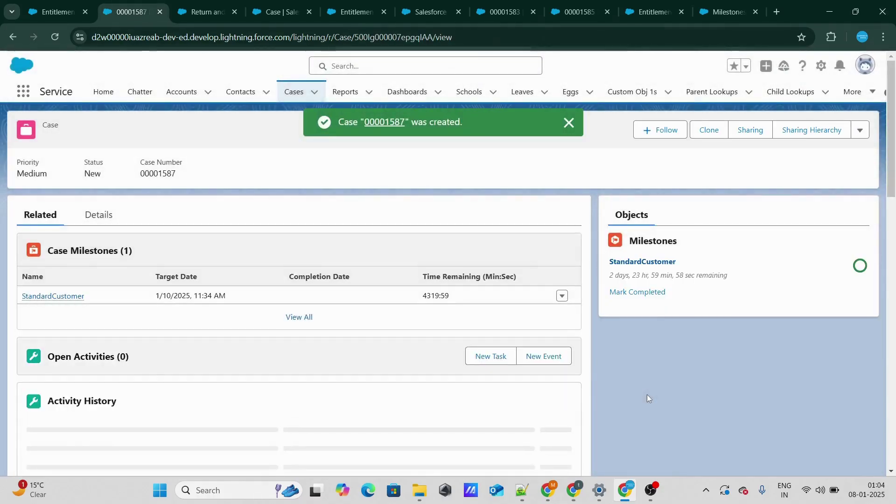